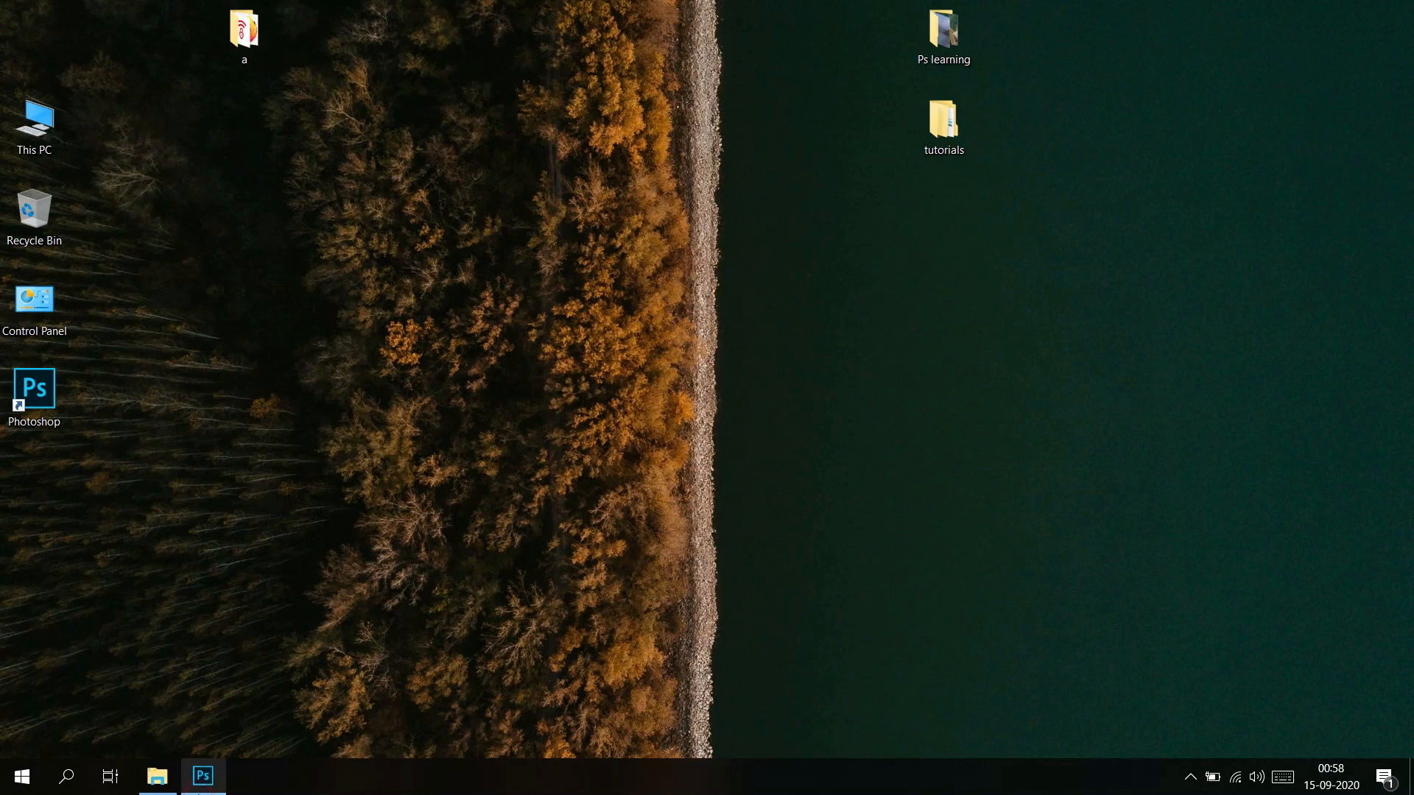
# Open the layers psd file from the tutorials ch3 folder in Photoshop and collapse its shortcuts layer group
pyautogui.click(199, 790)
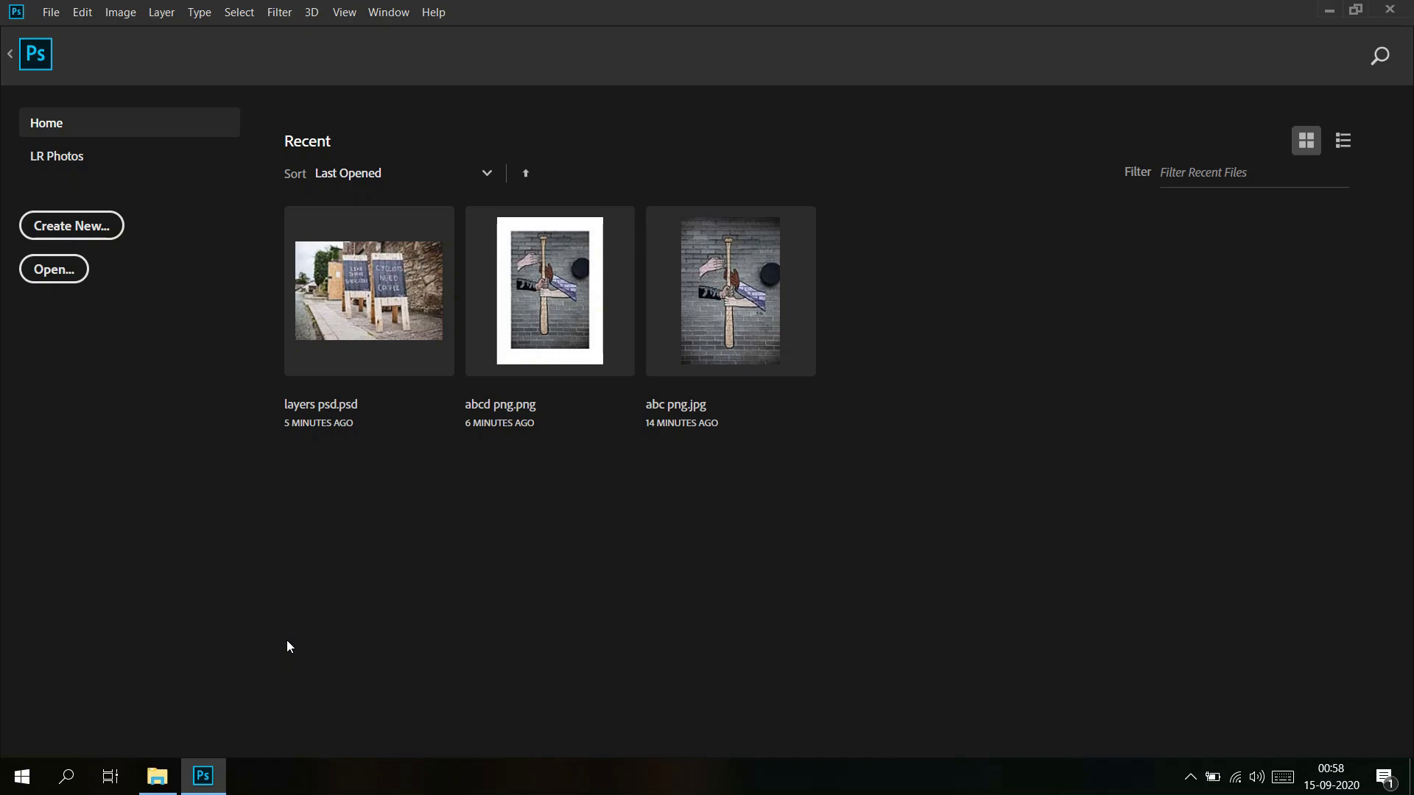
pyautogui.click(1329, 10)
pyautogui.doubleClick(958, 129)
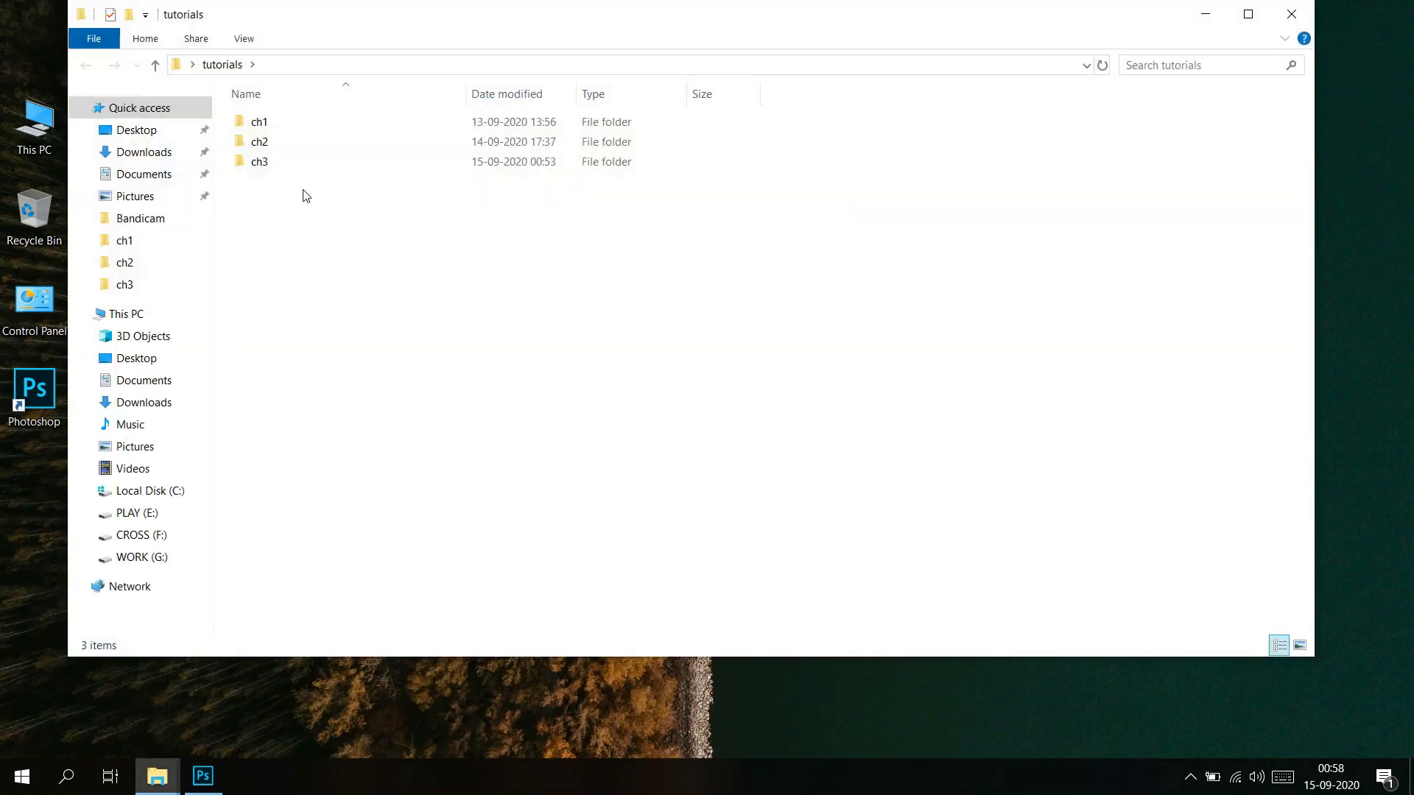
pyautogui.doubleClick(293, 164)
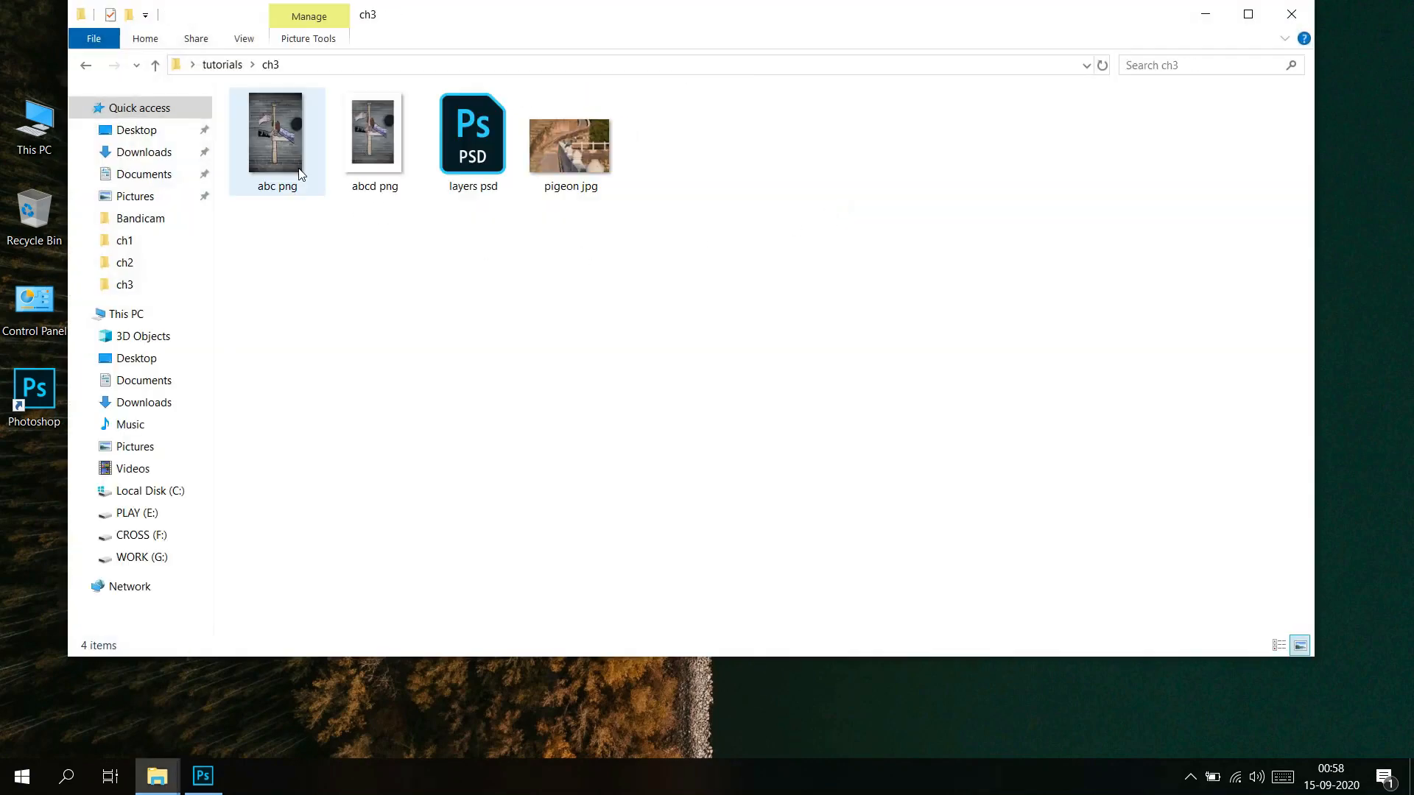
pyautogui.click(483, 167)
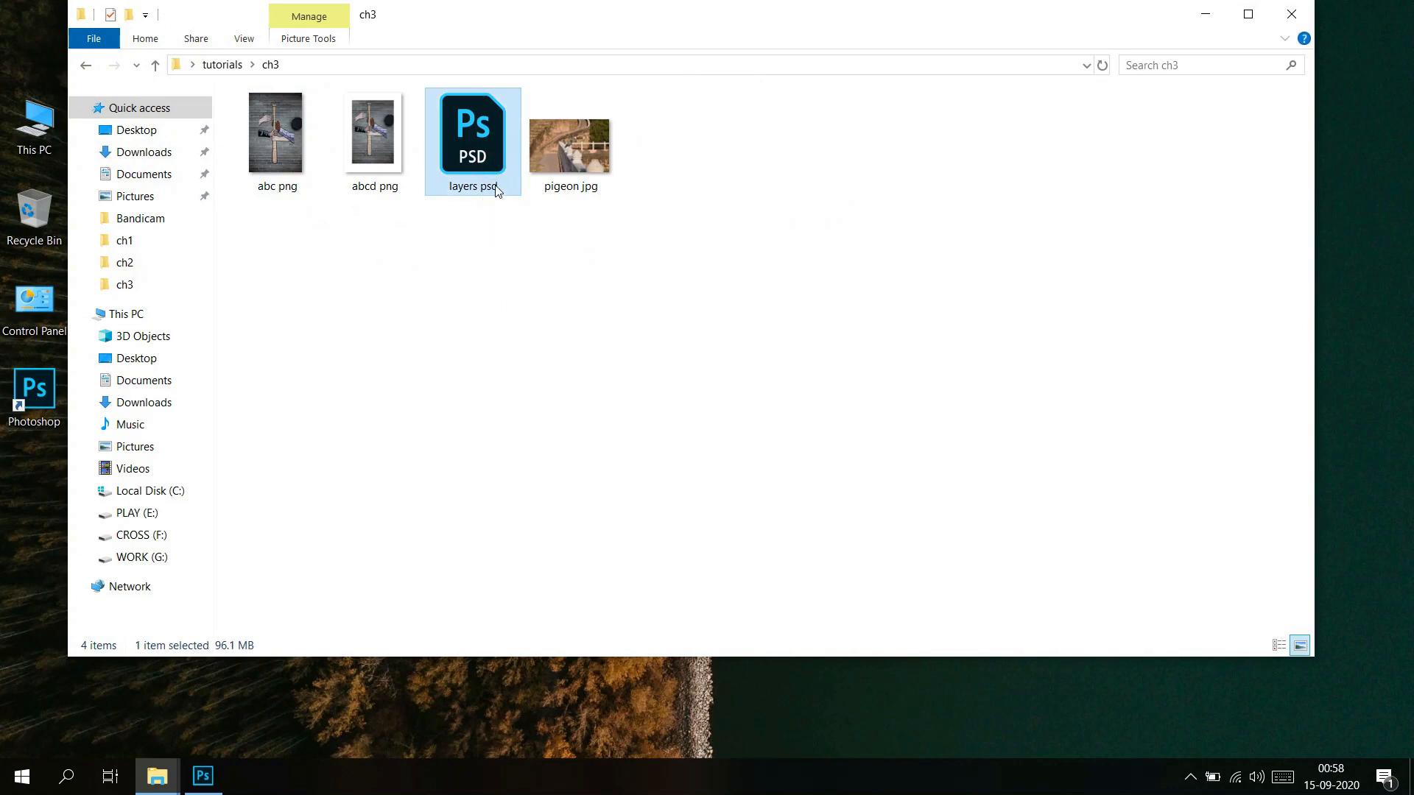
pyautogui.moveTo(478, 188); pyautogui.dragTo(140, 547)
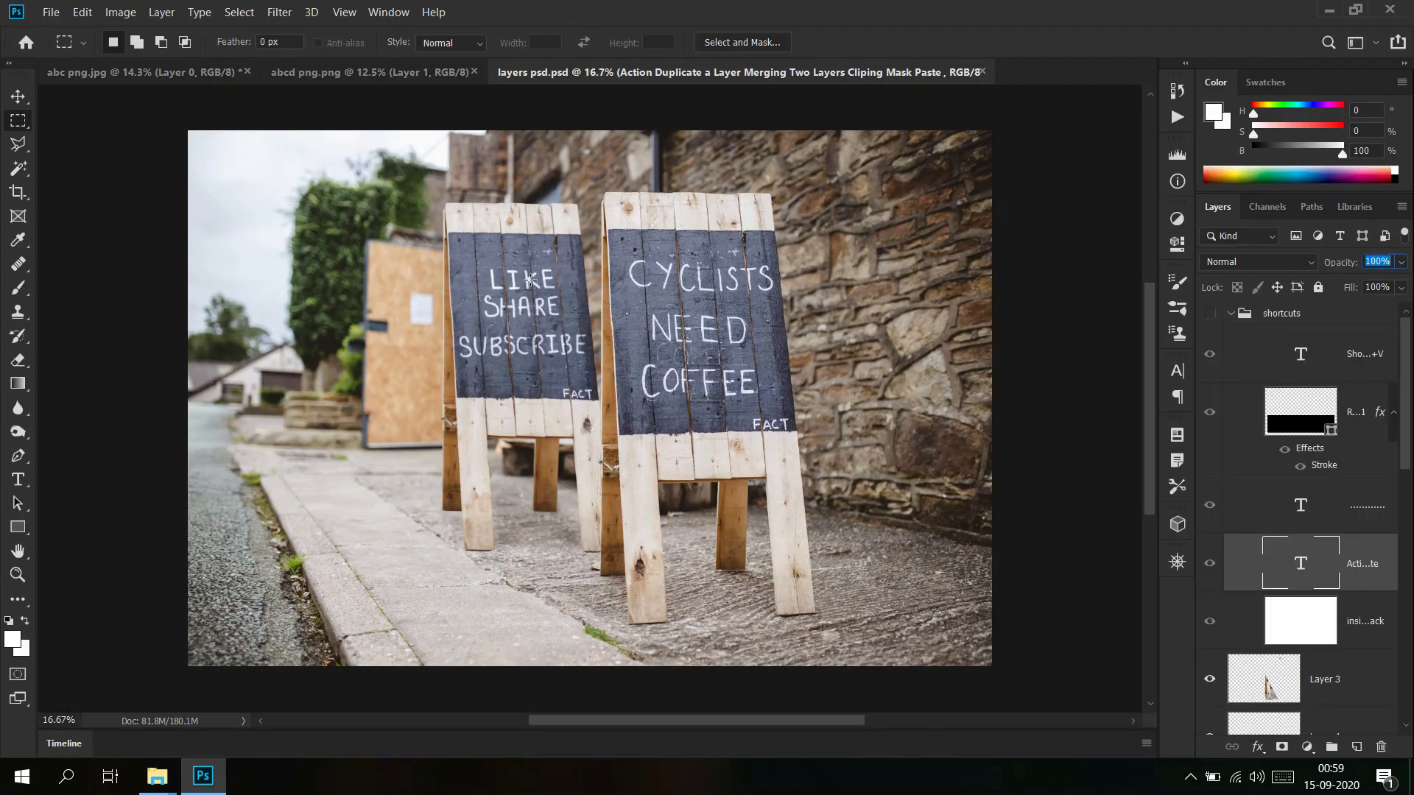
pyautogui.click(1232, 313)
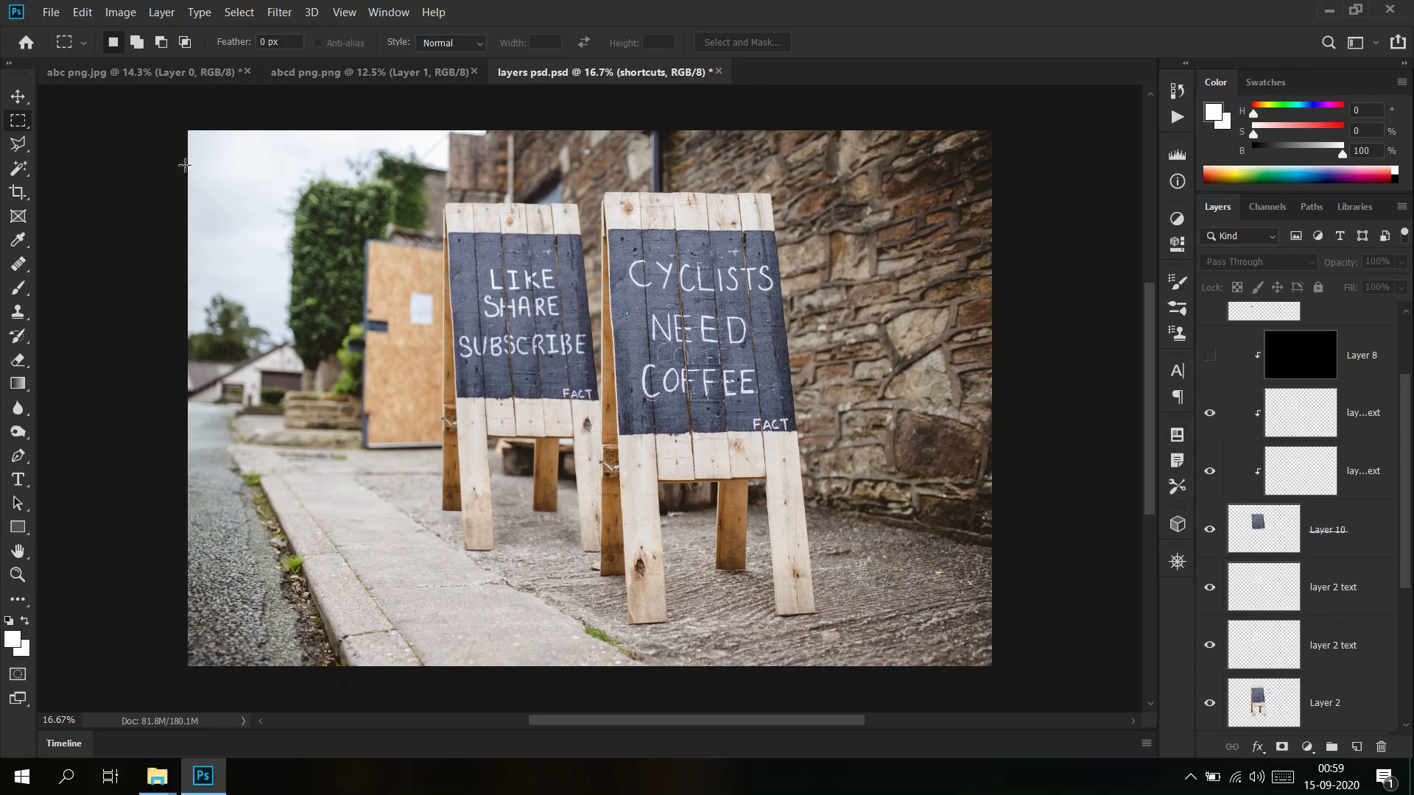
# Start saving the sign image as a separate file in the ch3 folder, named layers1
pyautogui.click(51, 9)
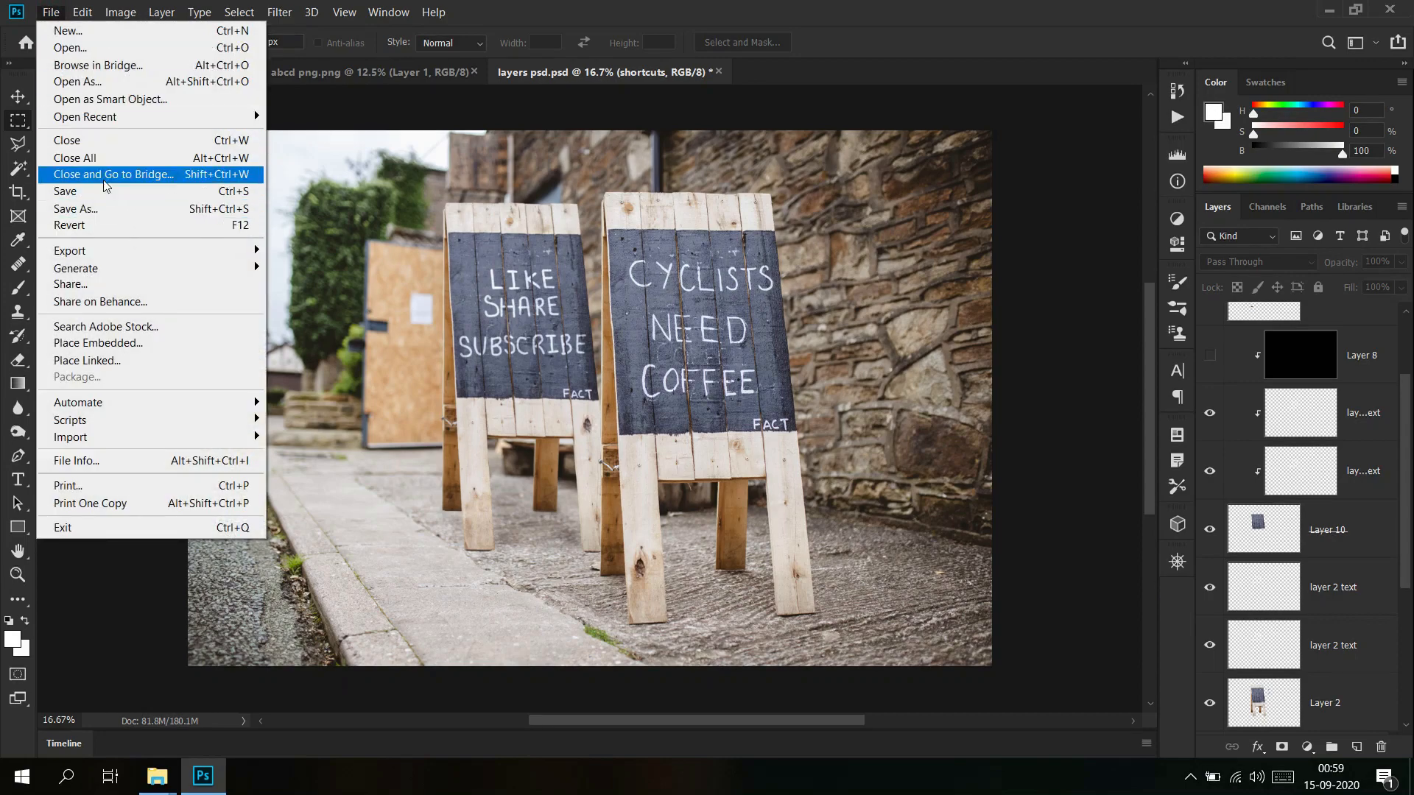
pyautogui.click(109, 209)
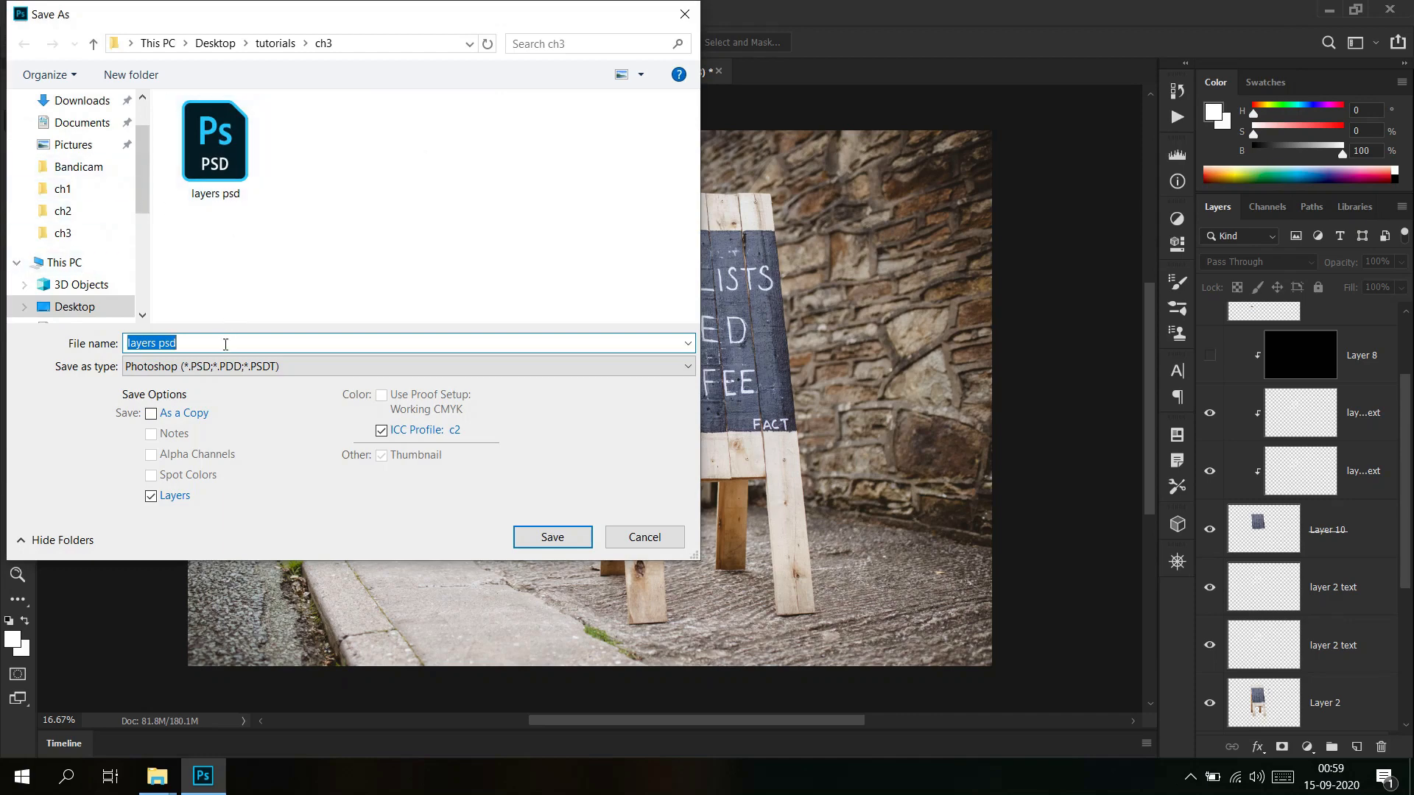
pyautogui.click(152, 344)
pyautogui.write('1')
pyautogui.click(218, 340)
pyautogui.moveTo(184, 345); pyautogui.dragTo(167, 344)
pyautogui.press('BackSpace')
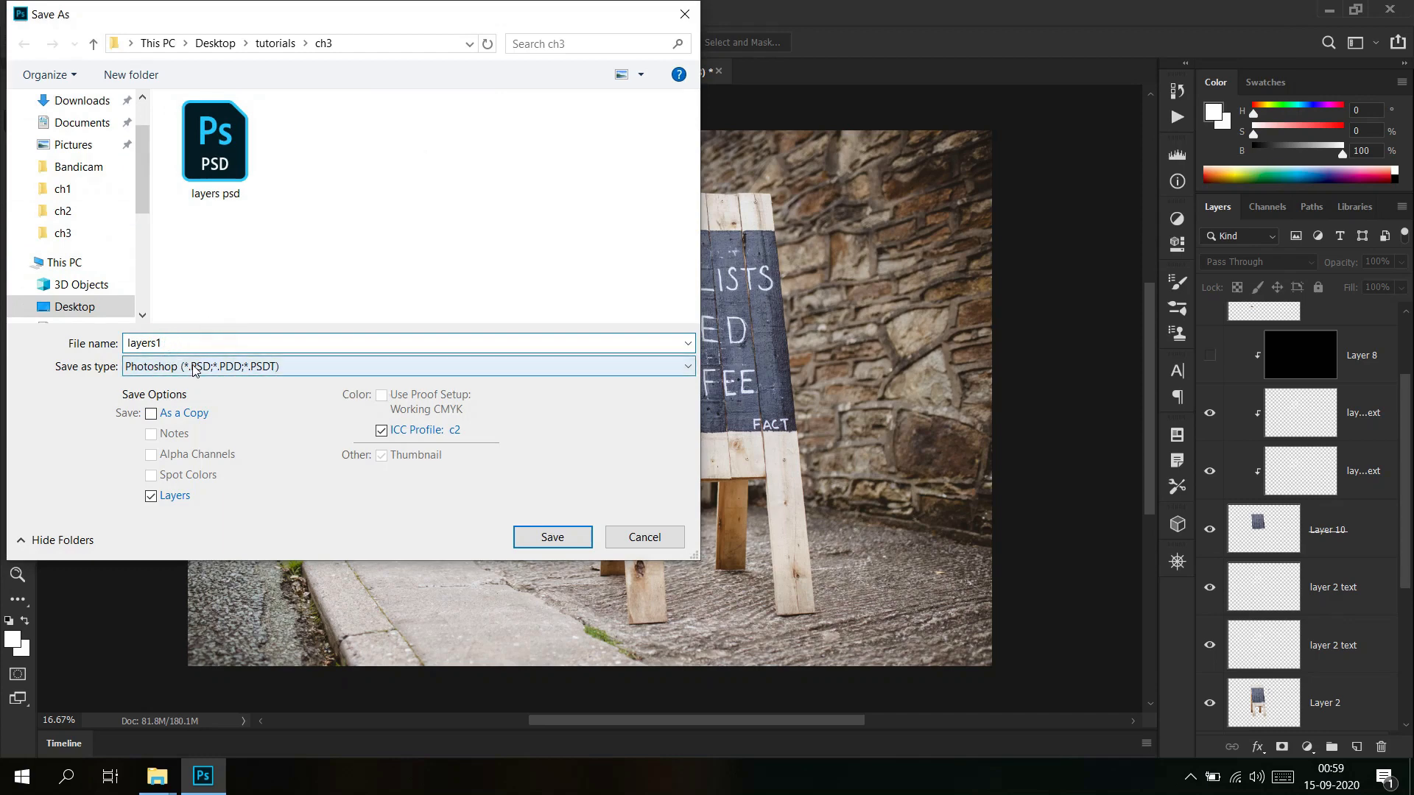
# Keep the Photoshop (*.PSD;*.PDD;*.PSDT) format with Layers included and As a Copy off, and submit the save
pyautogui.click(195, 367)
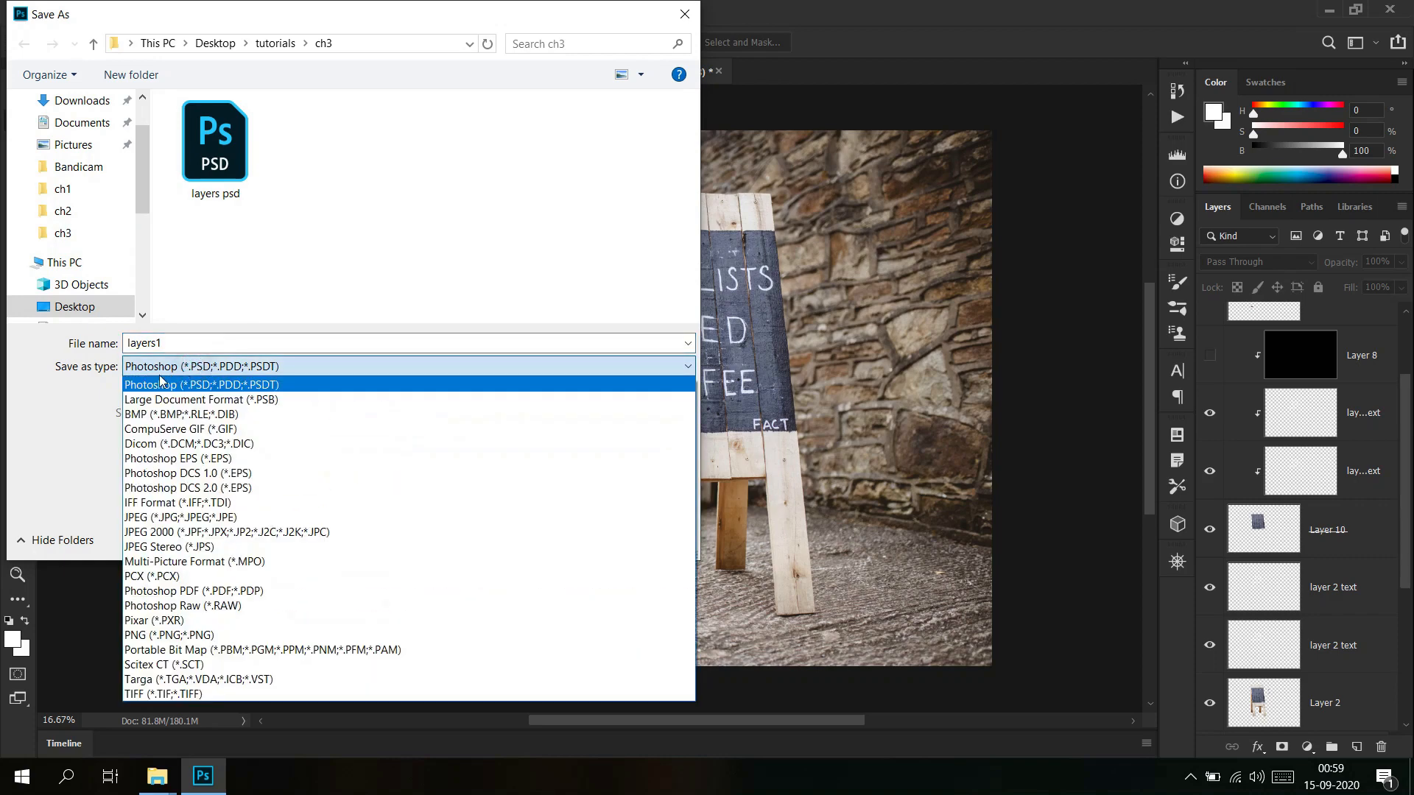
pyautogui.click(201, 388)
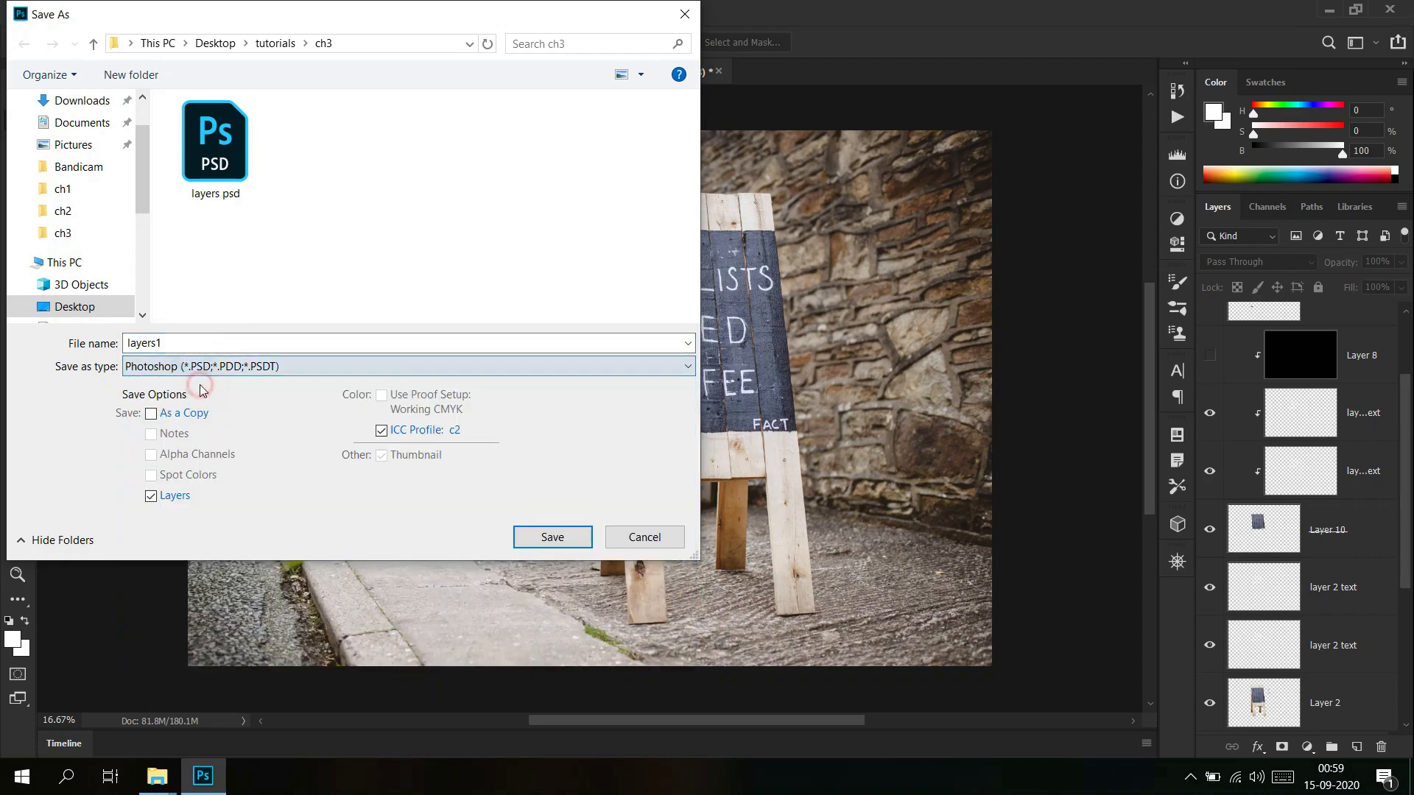
pyautogui.click(173, 417)
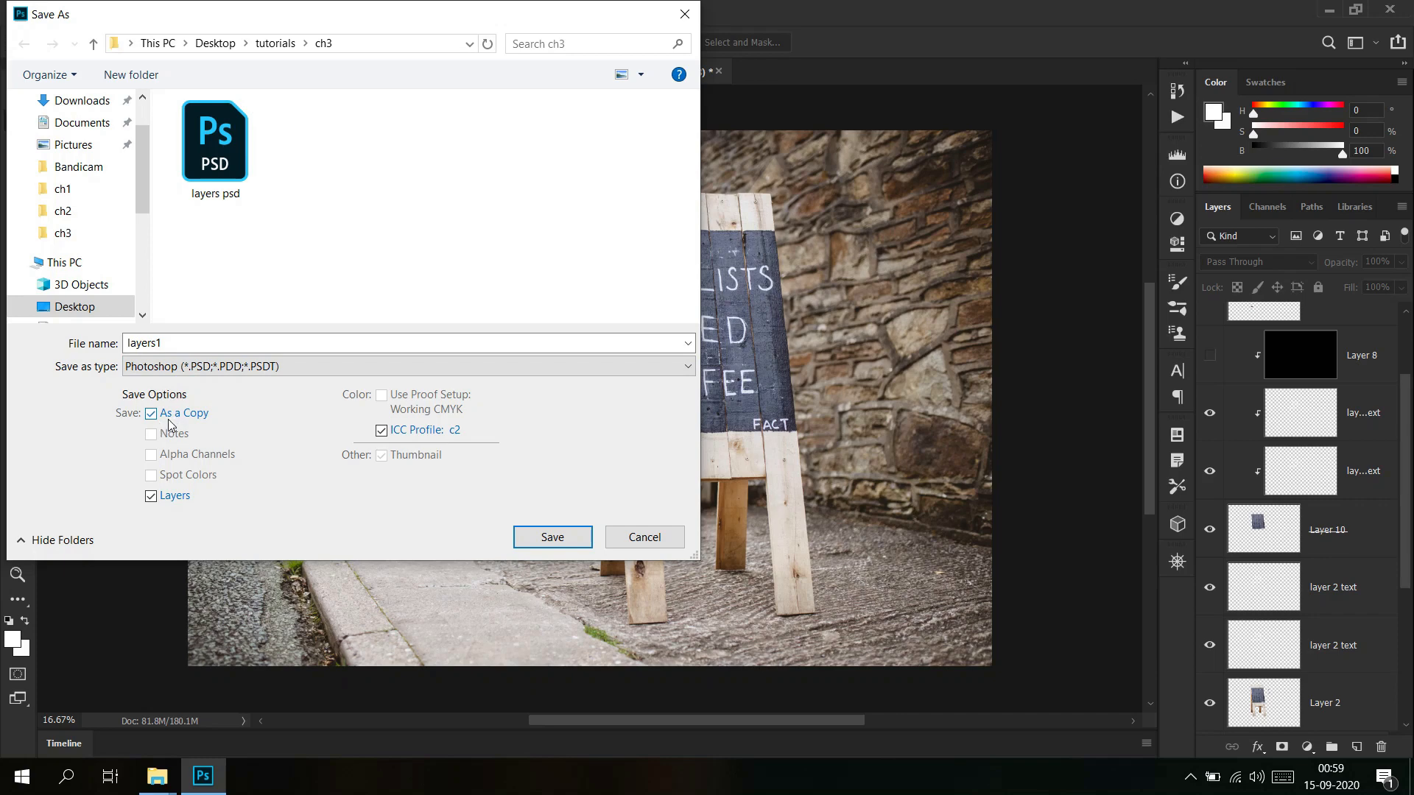
pyautogui.click(176, 416)
pyautogui.click(551, 537)
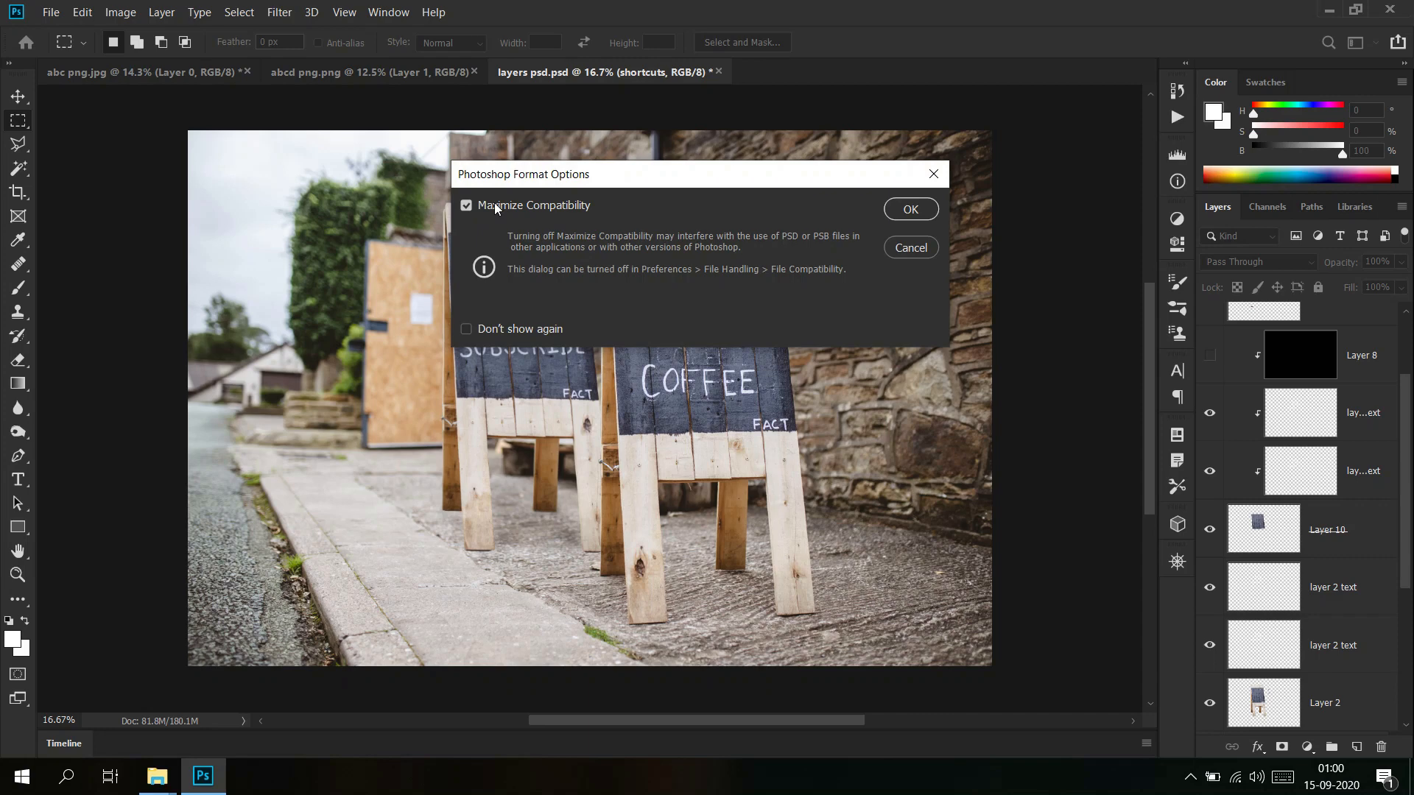
# Toggle Maximize Compatibility in the Photoshop format options and accept them to complete the save
pyautogui.moveTo(496, 209)
pyautogui.click(466, 206)
pyautogui.click(467, 207)
pyautogui.click(467, 208)
pyautogui.click(900, 215)
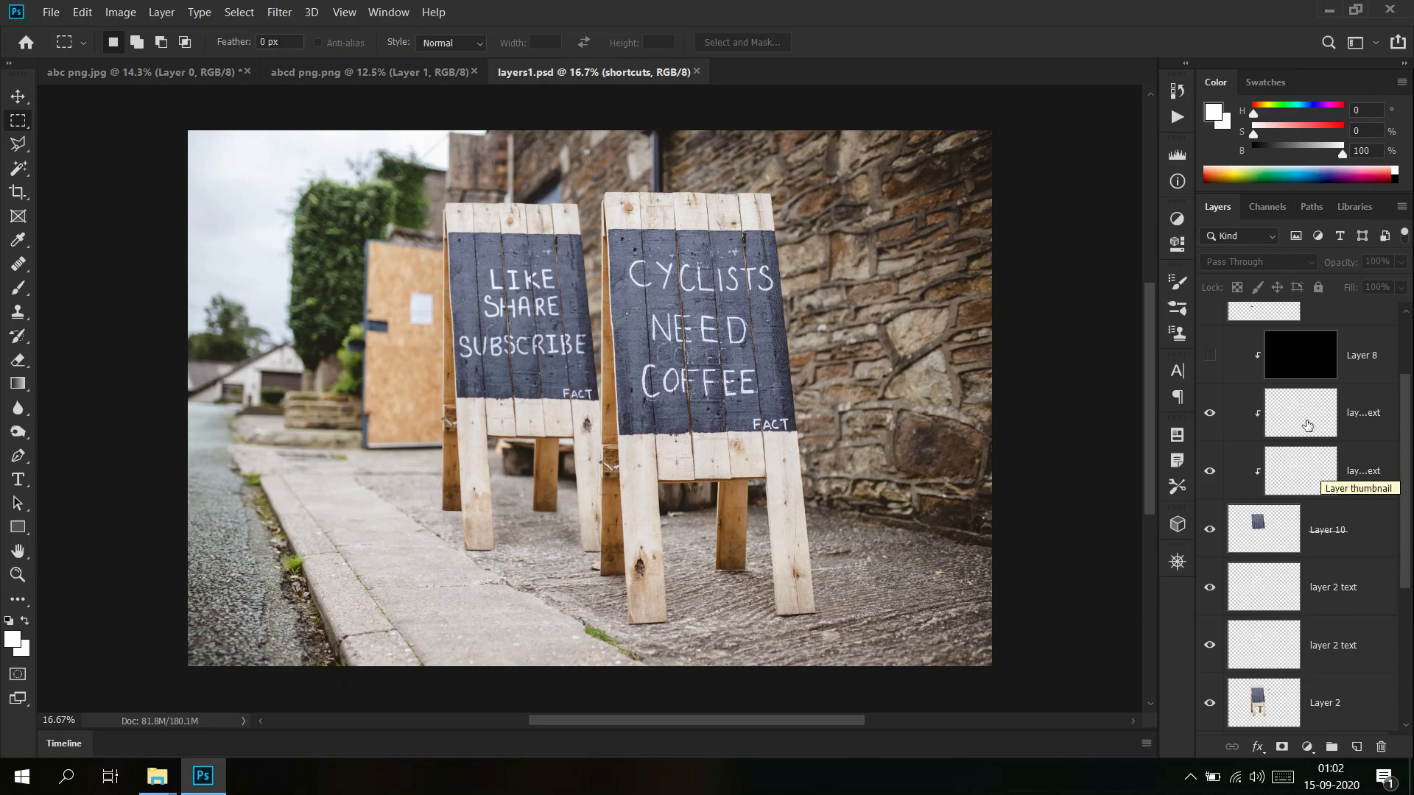
# Hide and reshow the lower clipped text layer above Layer 10 to check that layer in the saved document
pyautogui.click(1210, 470)
pyautogui.click(1209, 470)
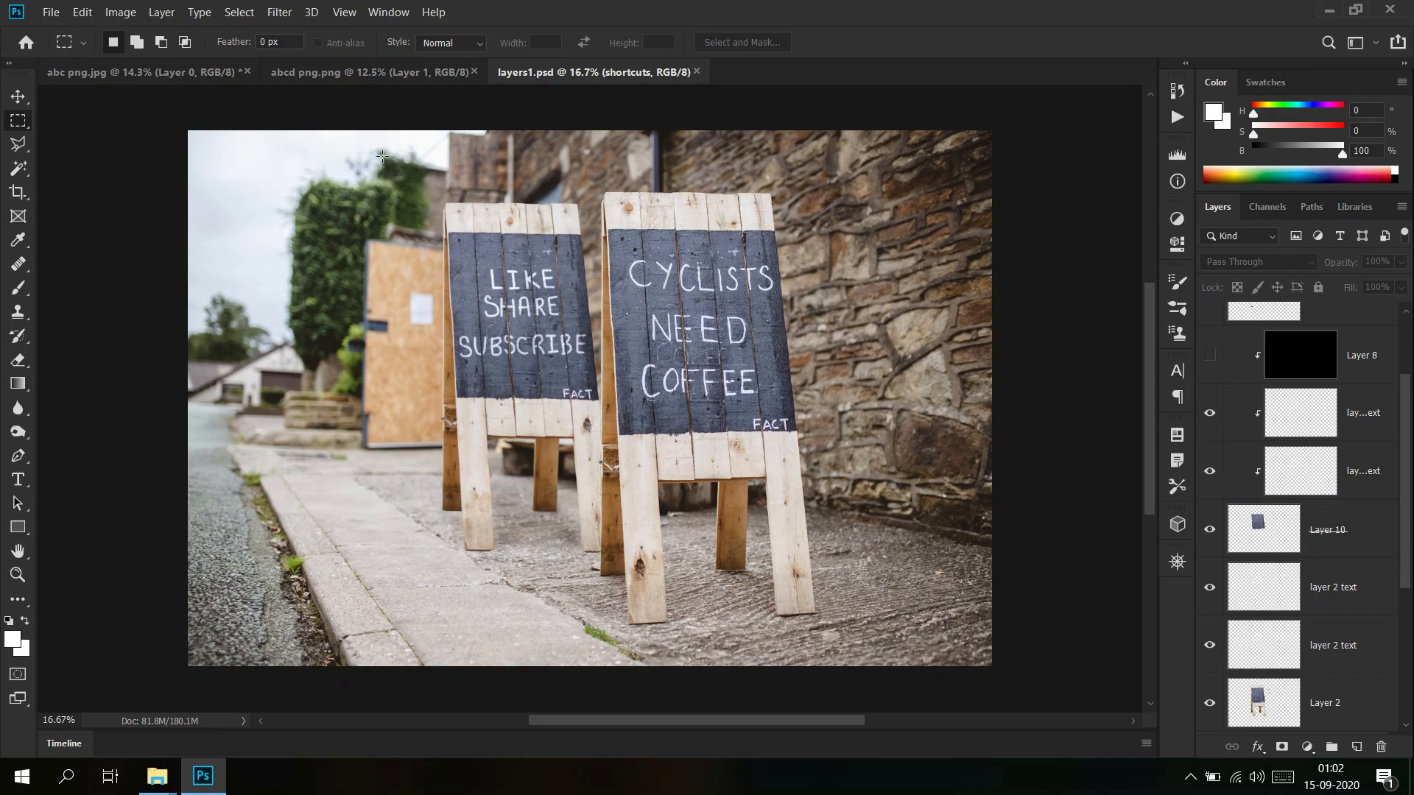
# Try to save layers1.psd as a TIFF named "tiff exaple" with layers and LZW image compression
pyautogui.click(46, 11)
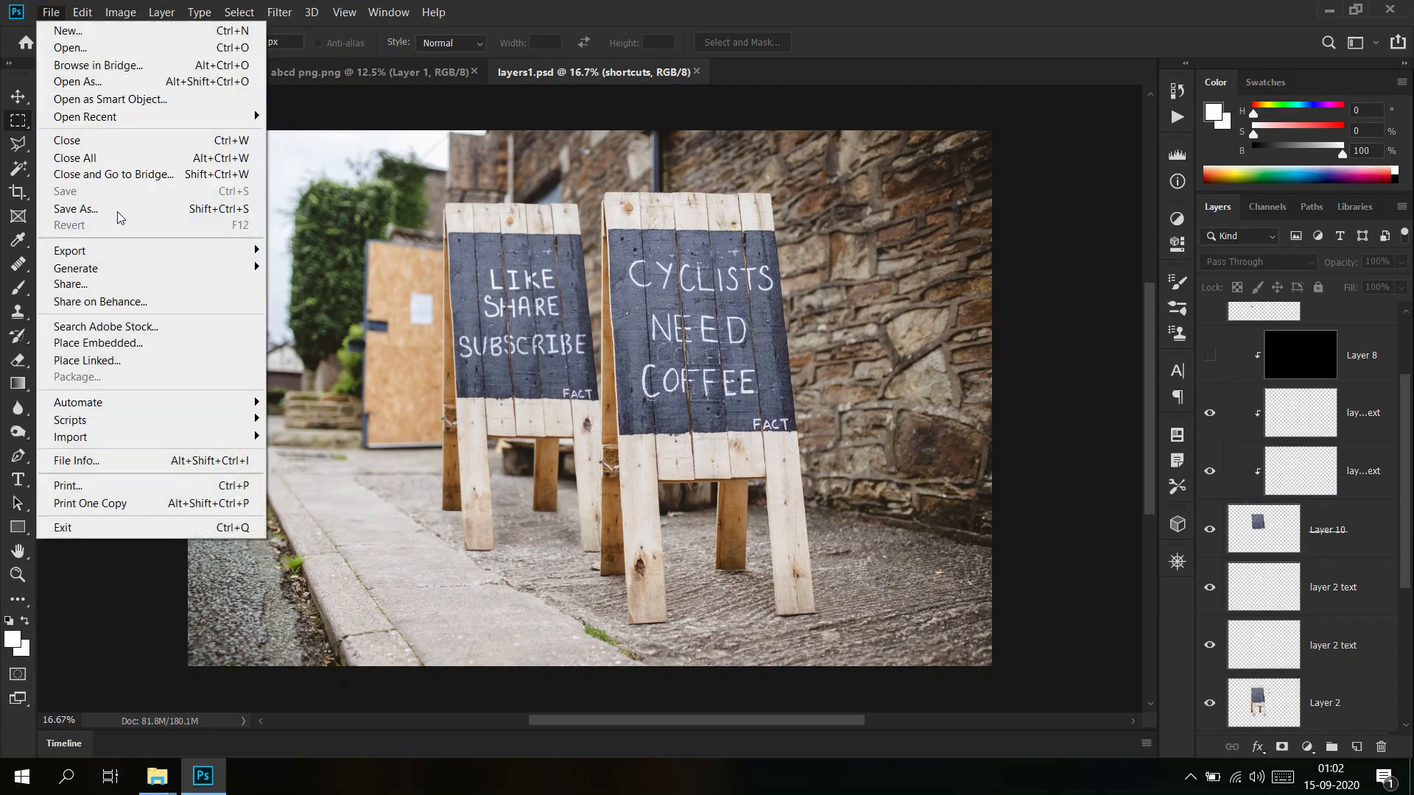
pyautogui.click(88, 208)
pyautogui.click(251, 366)
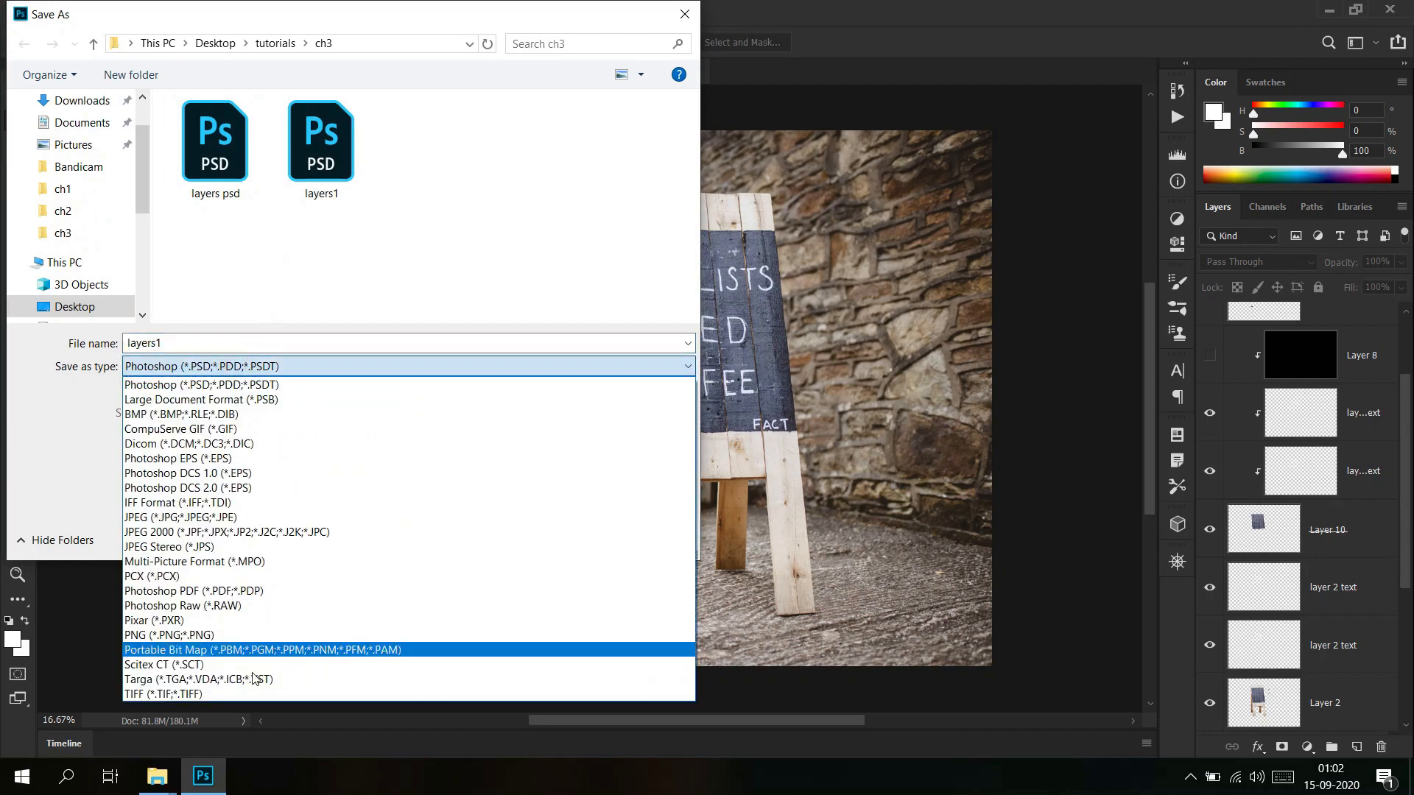
pyautogui.click(250, 693)
pyautogui.doubleClick(191, 340)
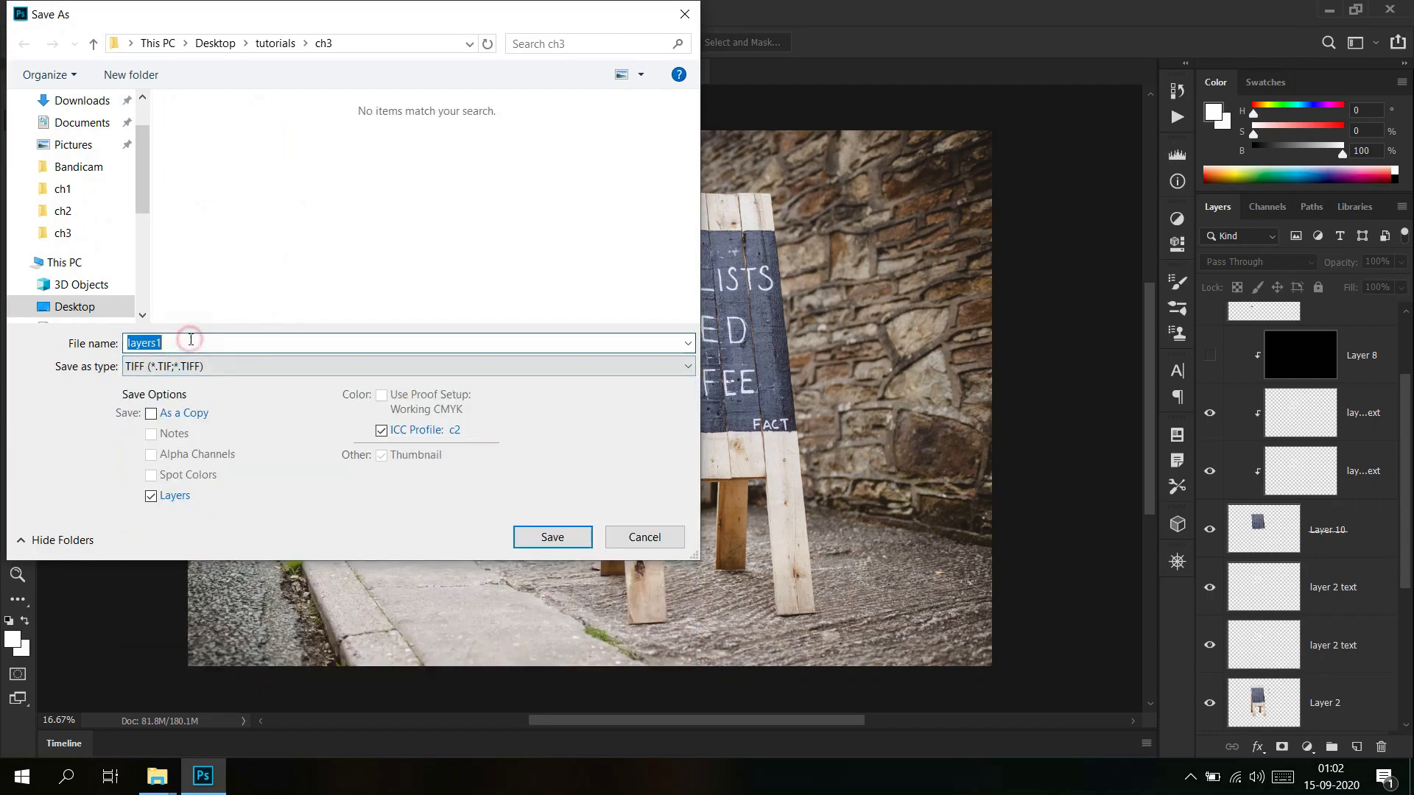
pyautogui.write('t')
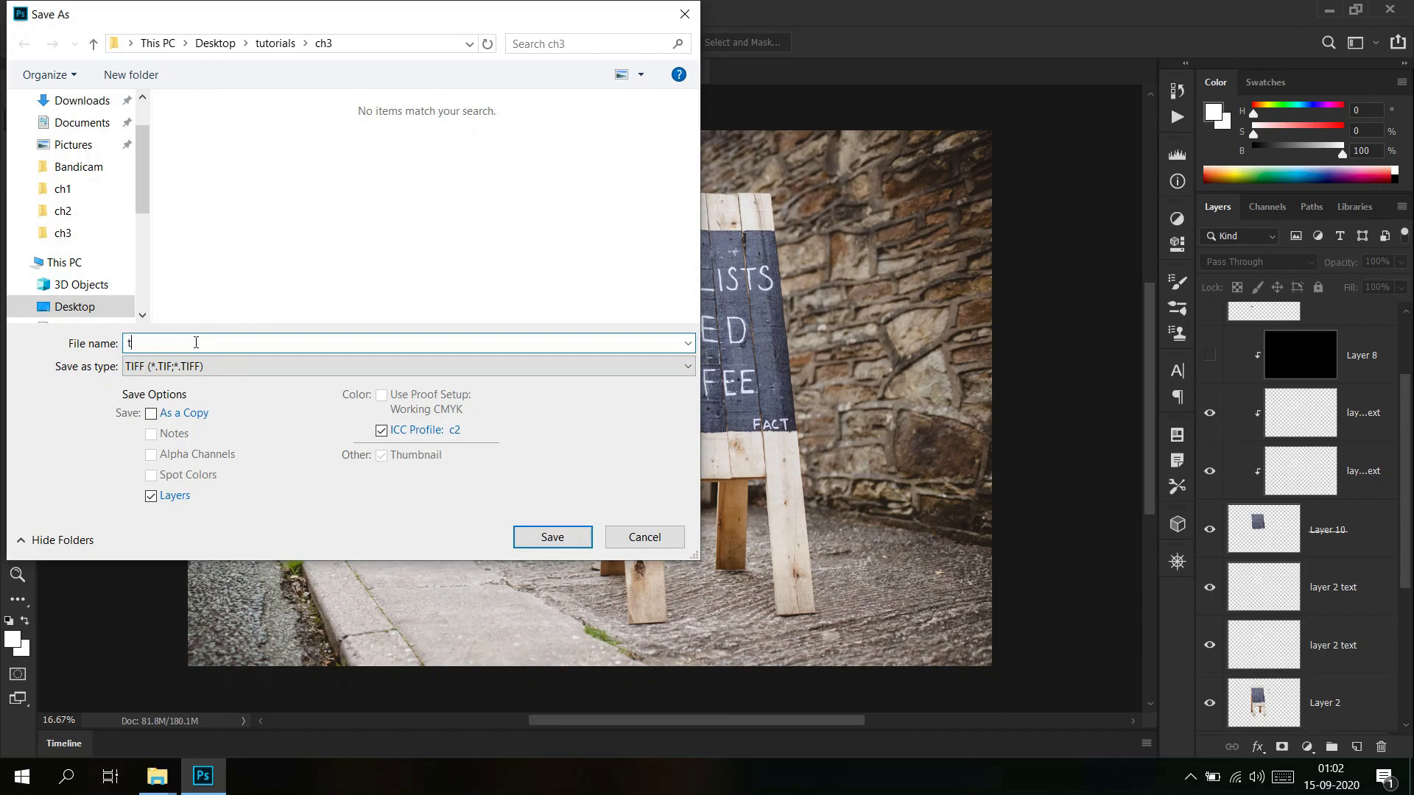
pyautogui.write('iff exaple')
pyautogui.click(572, 535)
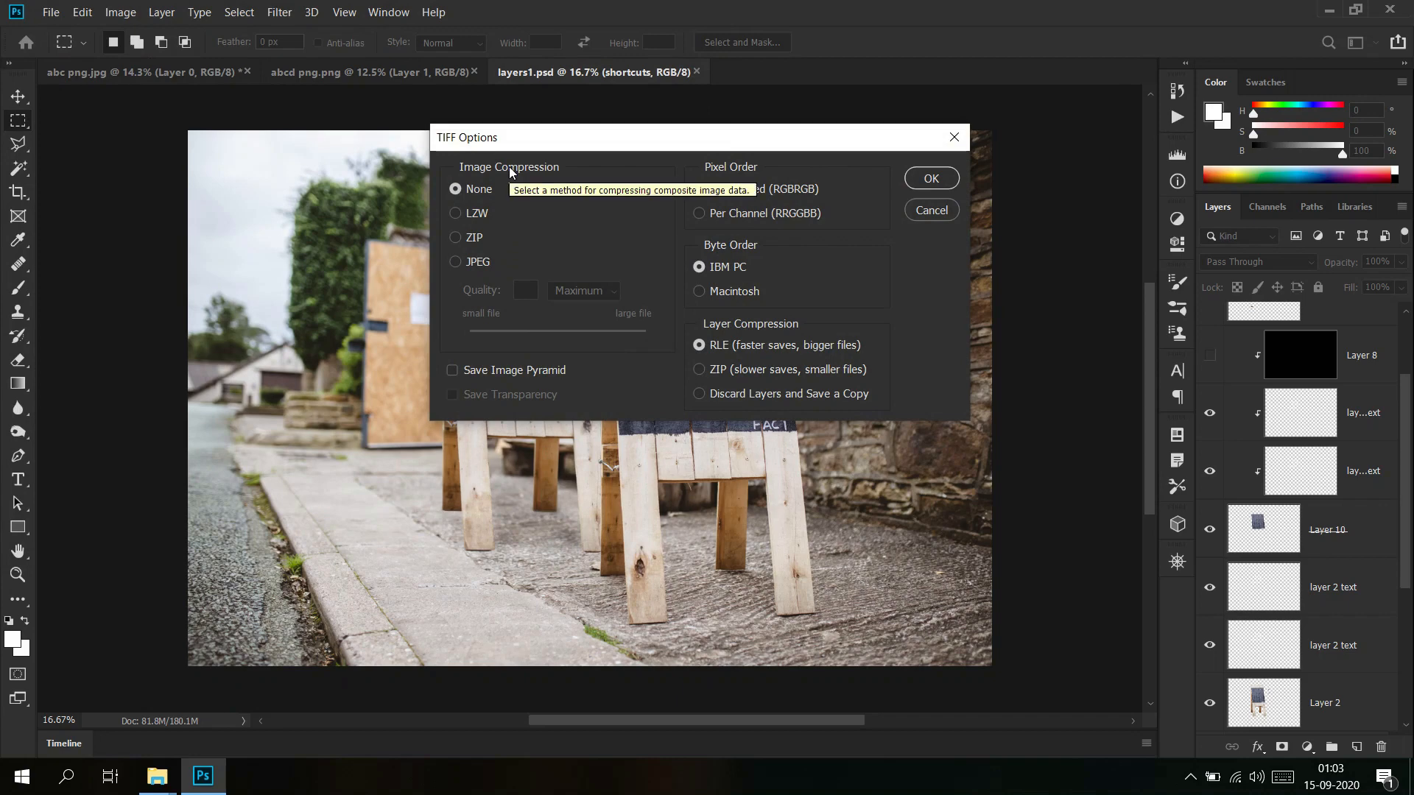
pyautogui.click(469, 213)
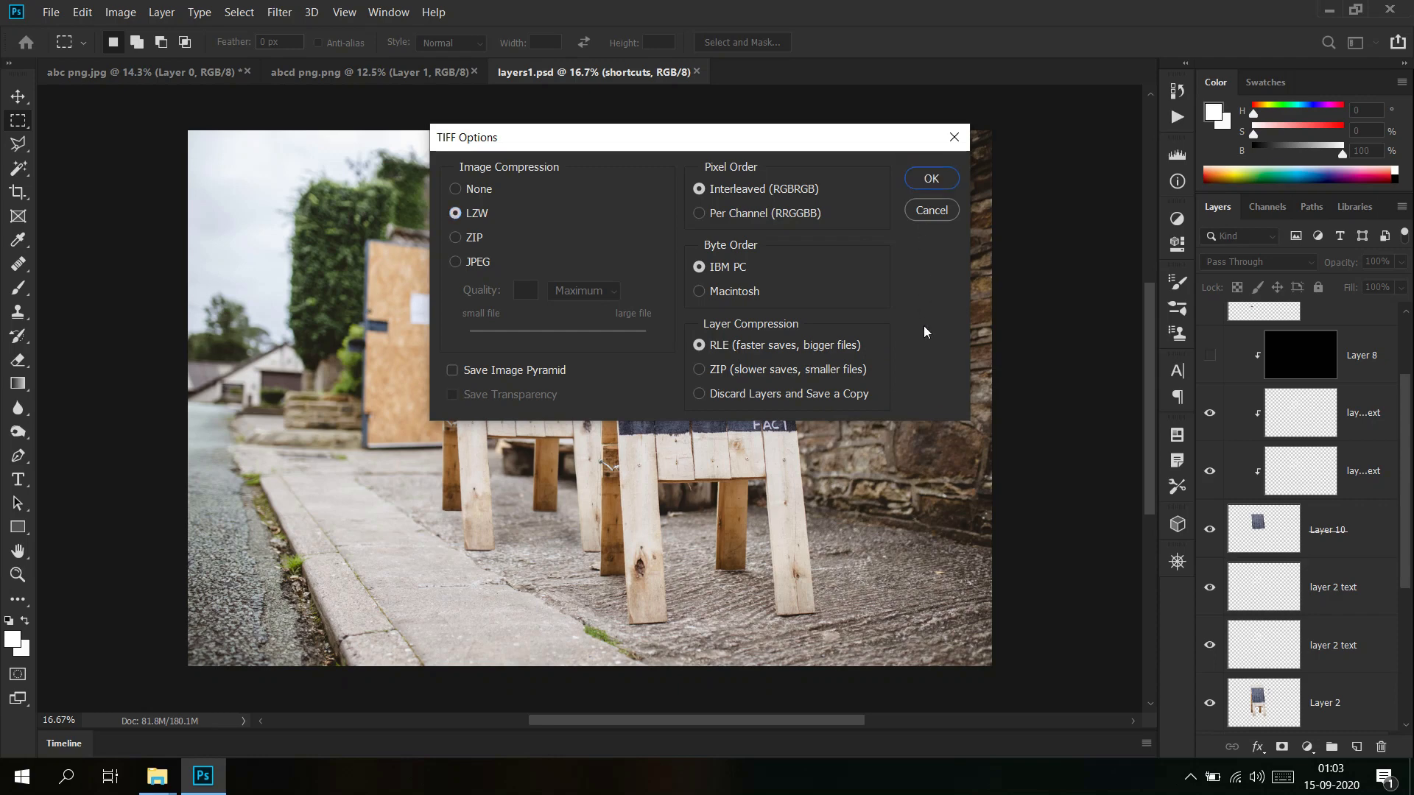
pyautogui.click(935, 213)
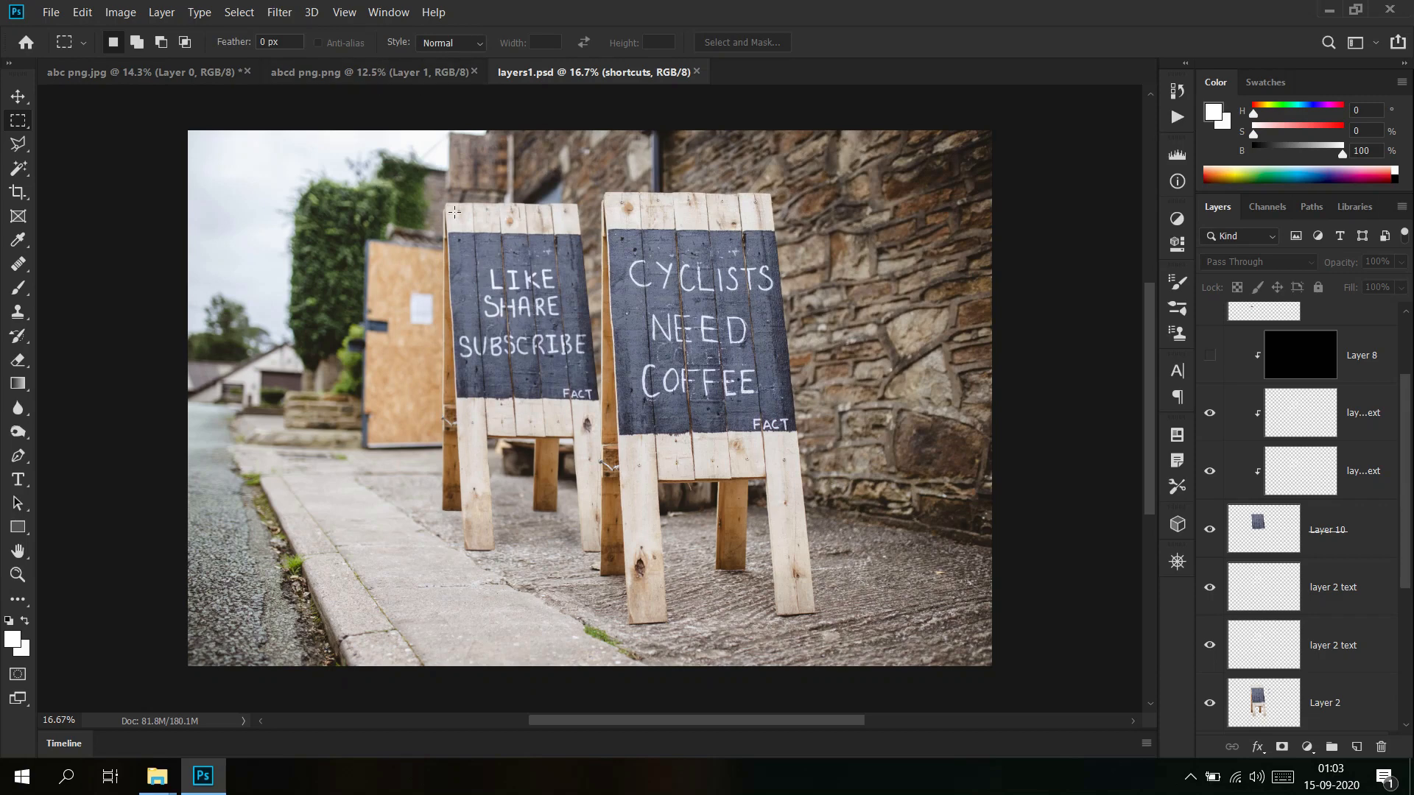
# Try to save the abc png.jpg document as a PNG in the ch3 folder under a new name ending in "def"
pyautogui.click(140, 77)
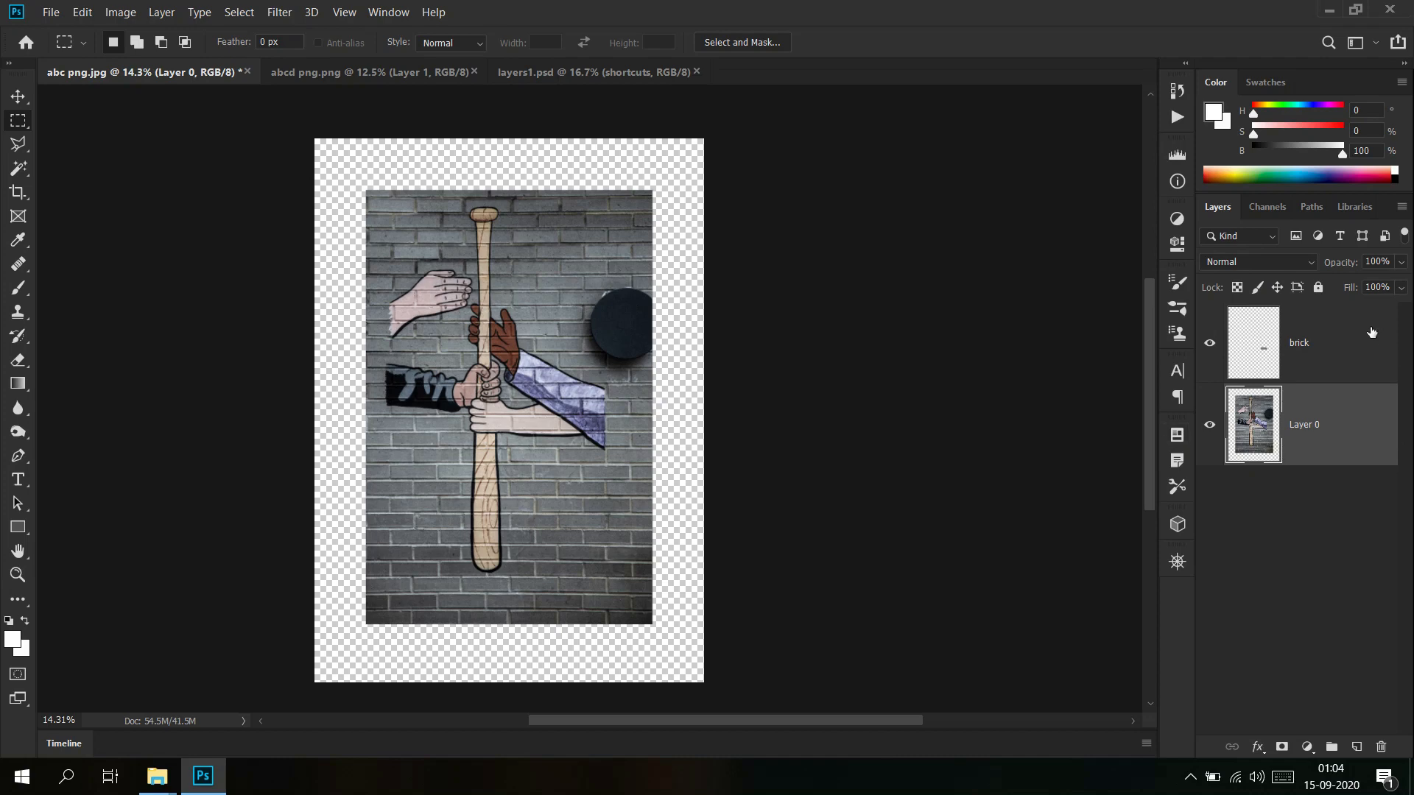
pyautogui.click(51, 11)
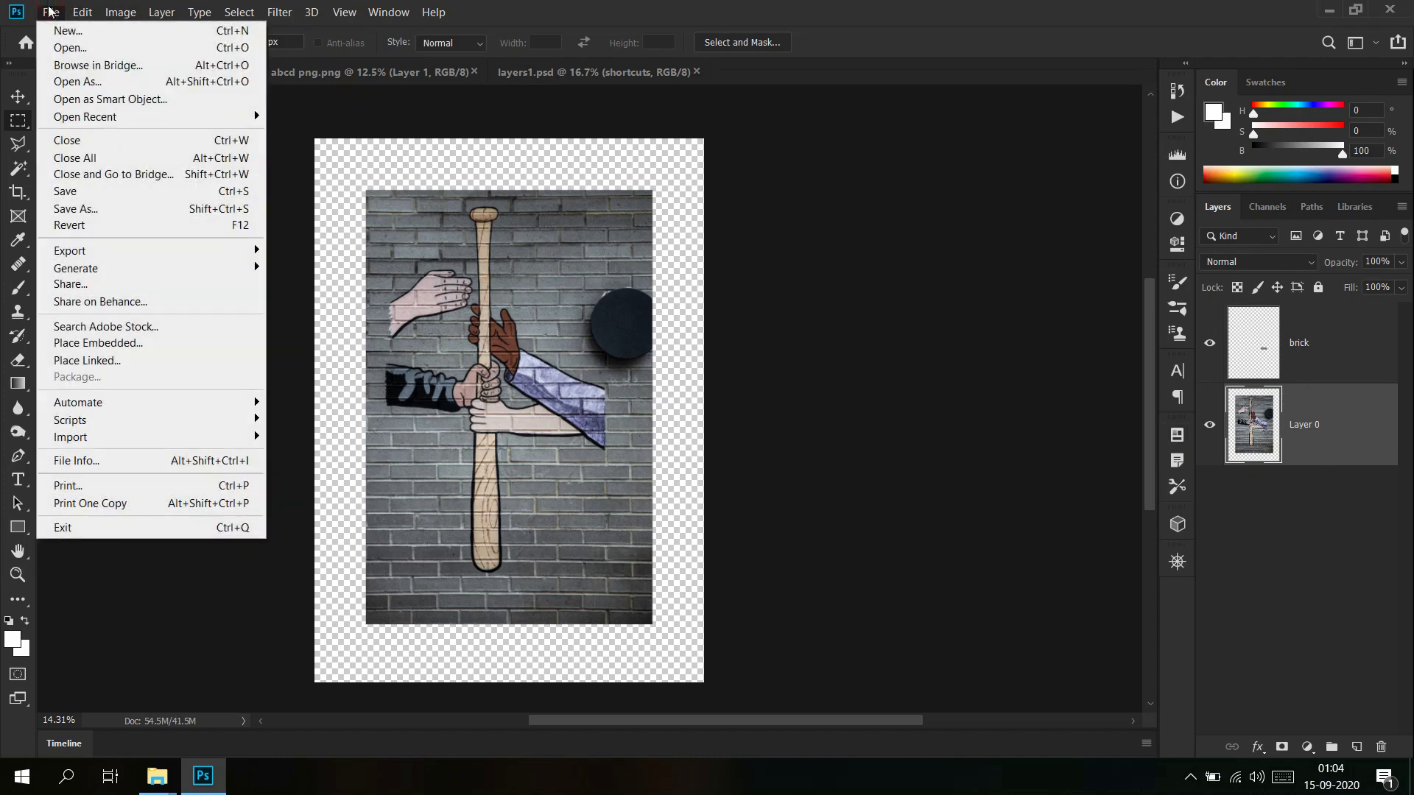
pyautogui.click(110, 206)
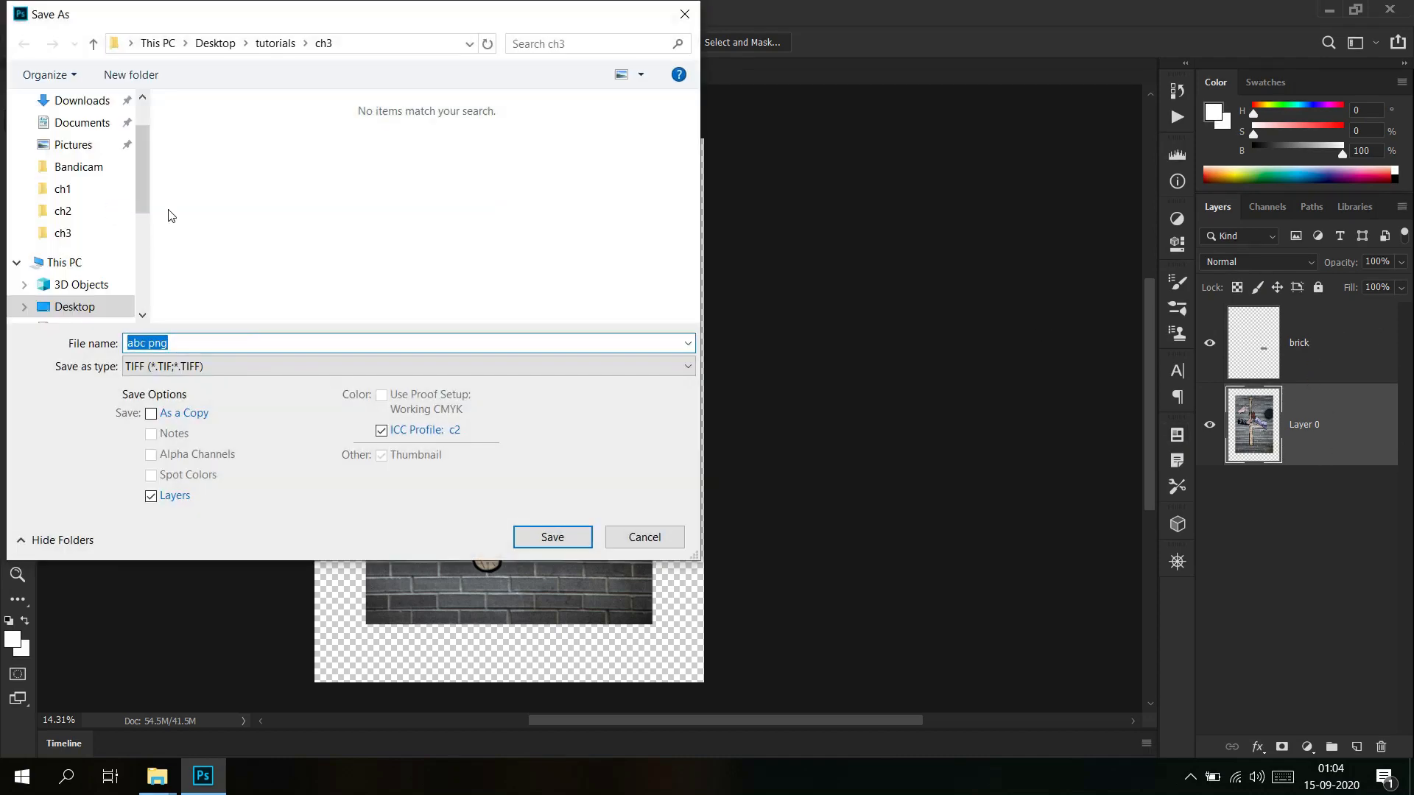
pyautogui.click(253, 366)
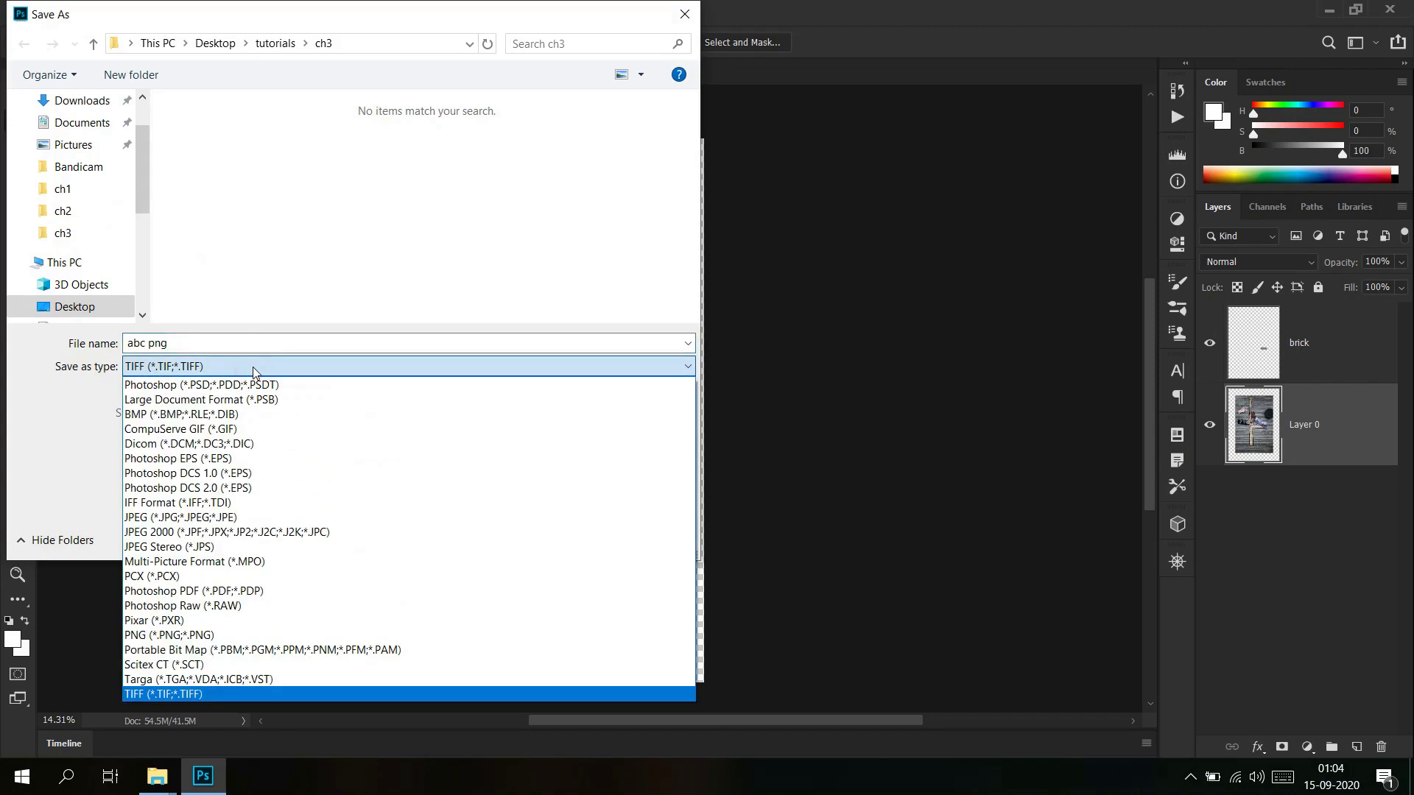
pyautogui.click(236, 634)
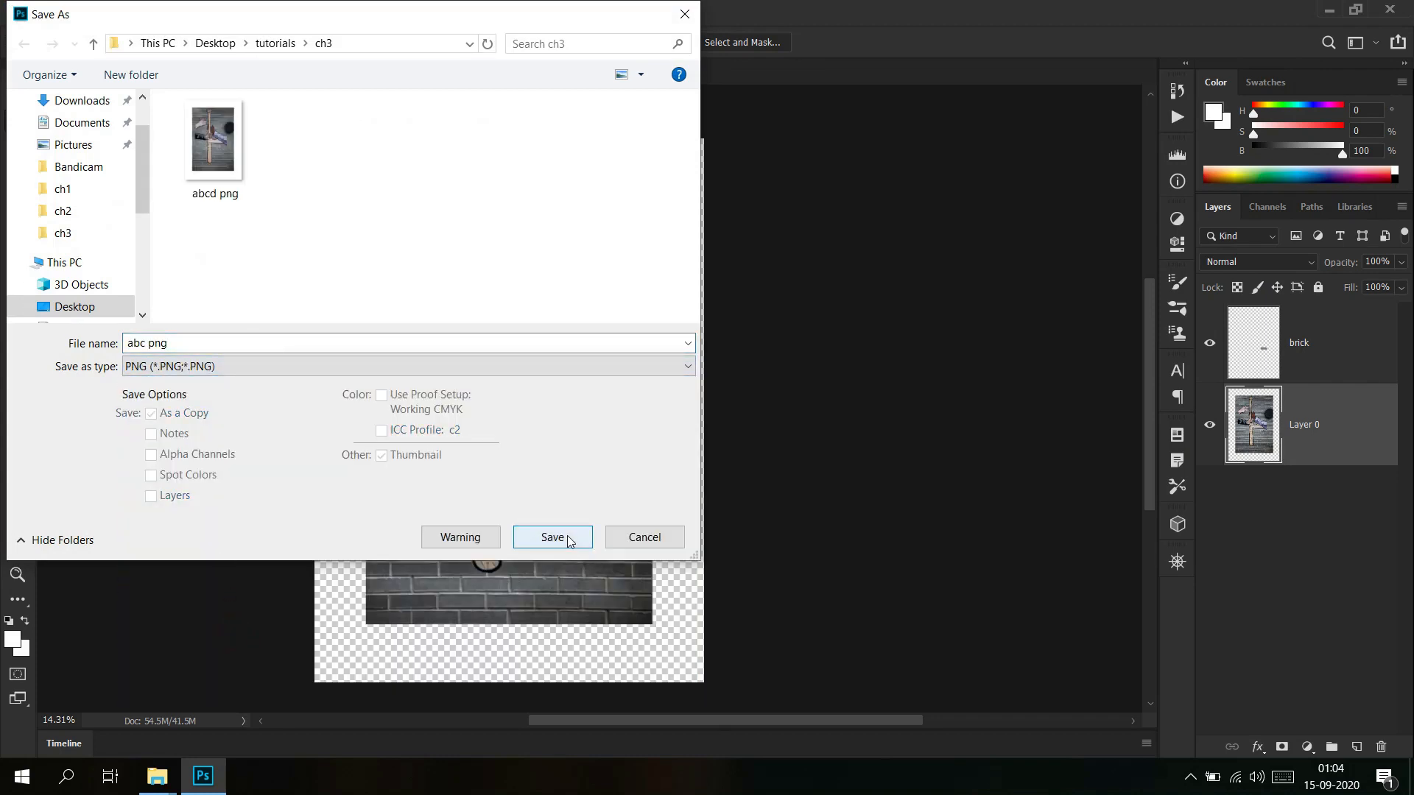
pyautogui.click(178, 342)
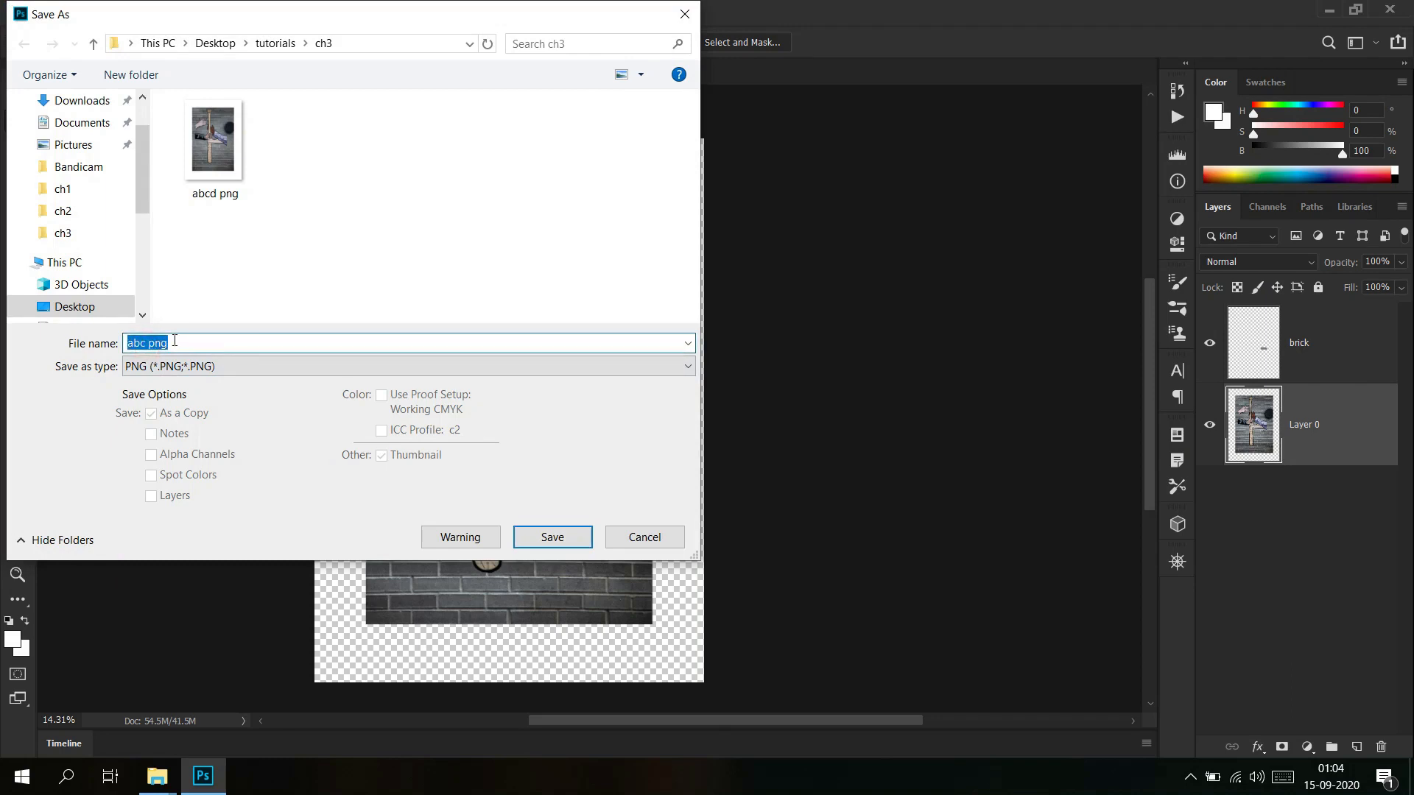
pyautogui.moveTo(182, 341); pyautogui.dragTo(142, 347)
pyautogui.write('def')
pyautogui.click(522, 536)
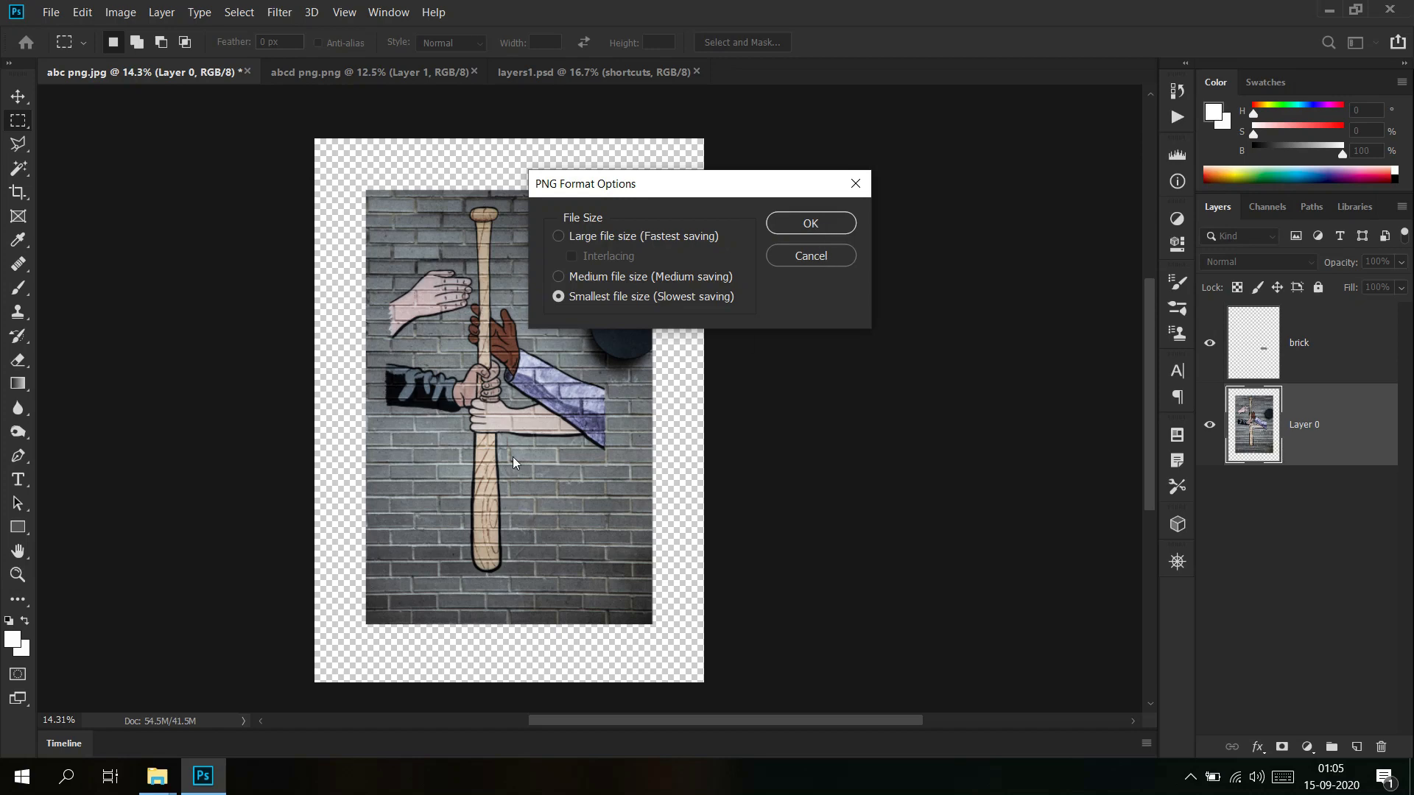
pyautogui.click(811, 255)
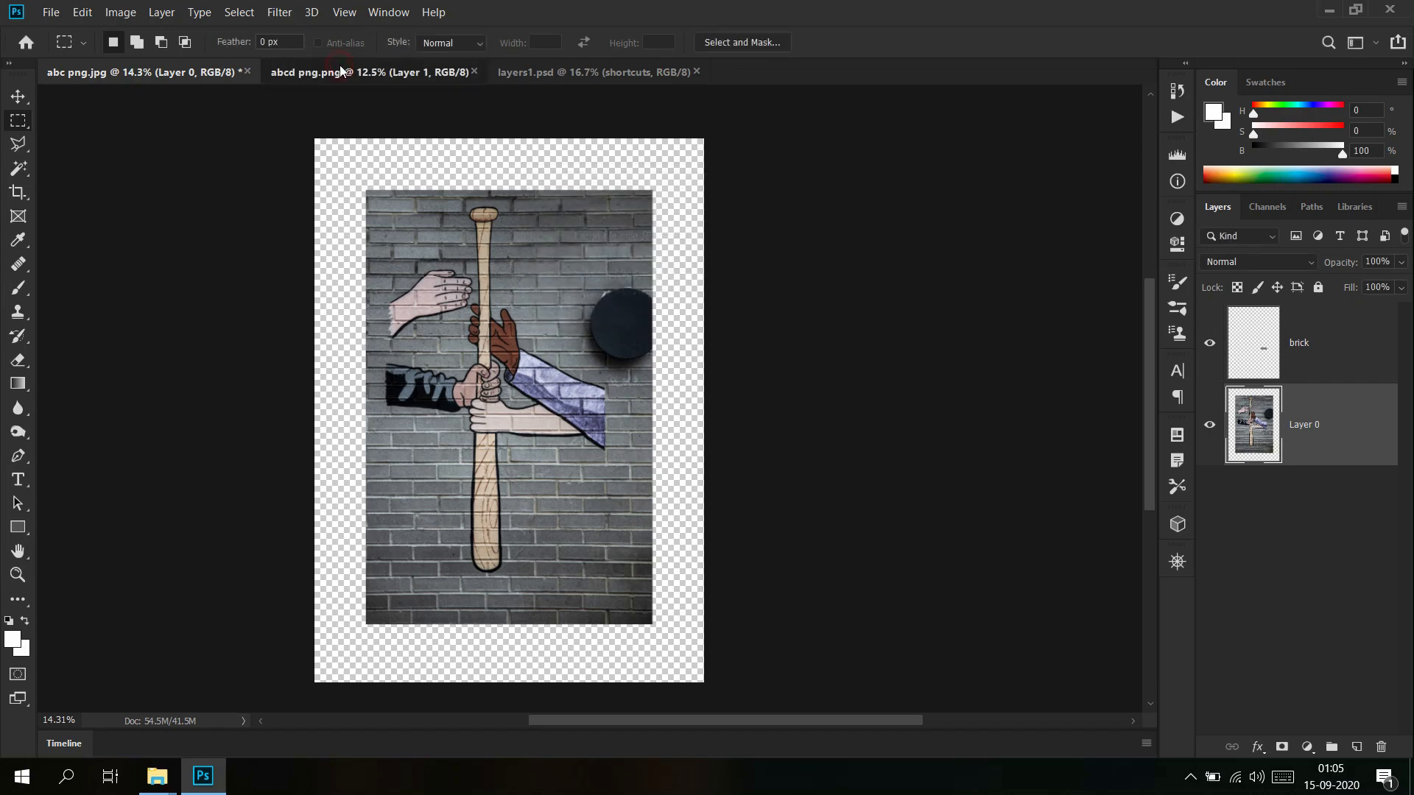
# Compare the abcd png.png document with the layered abc png.jpg, toggling the brick layer and Layer 0 to examine each one's content
pyautogui.click(339, 71)
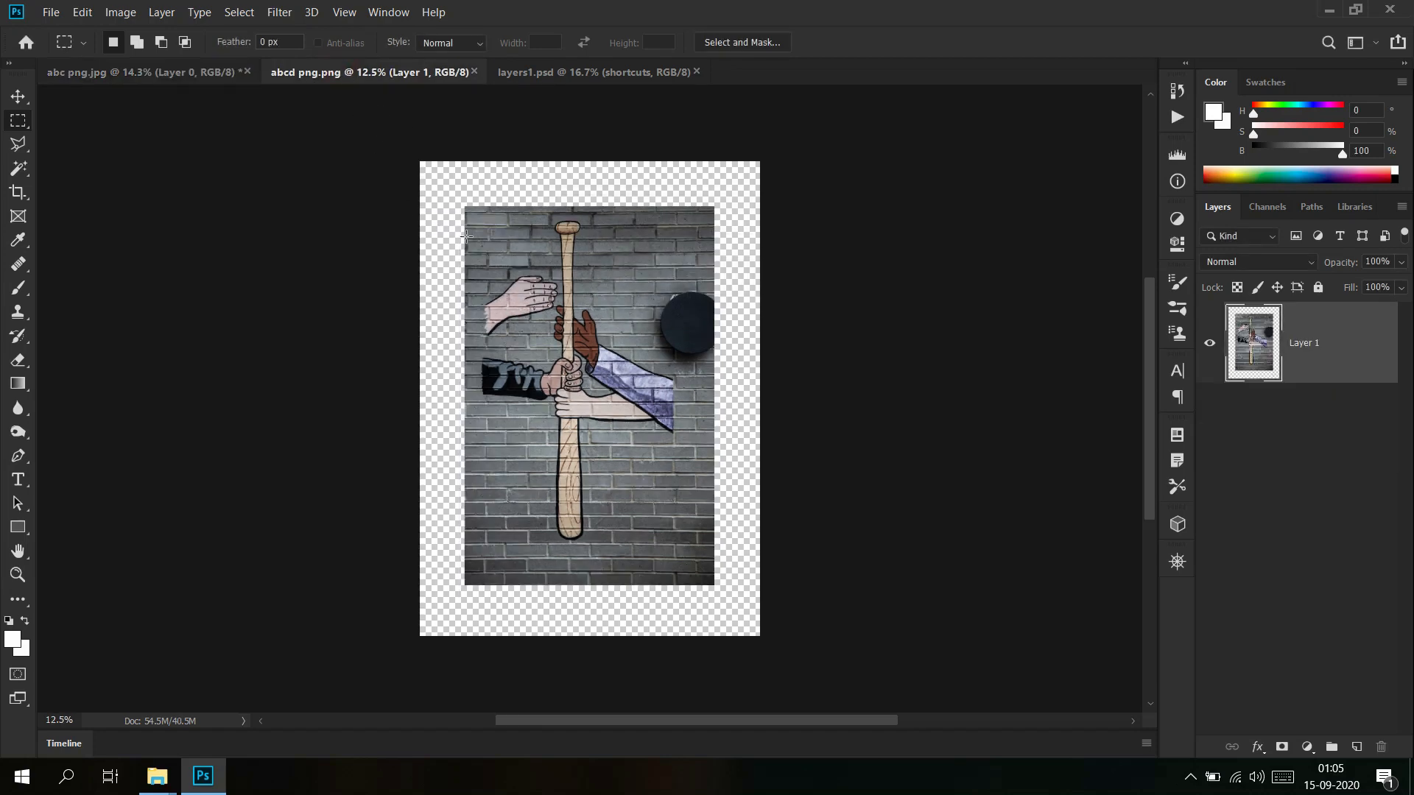
pyautogui.click(188, 71)
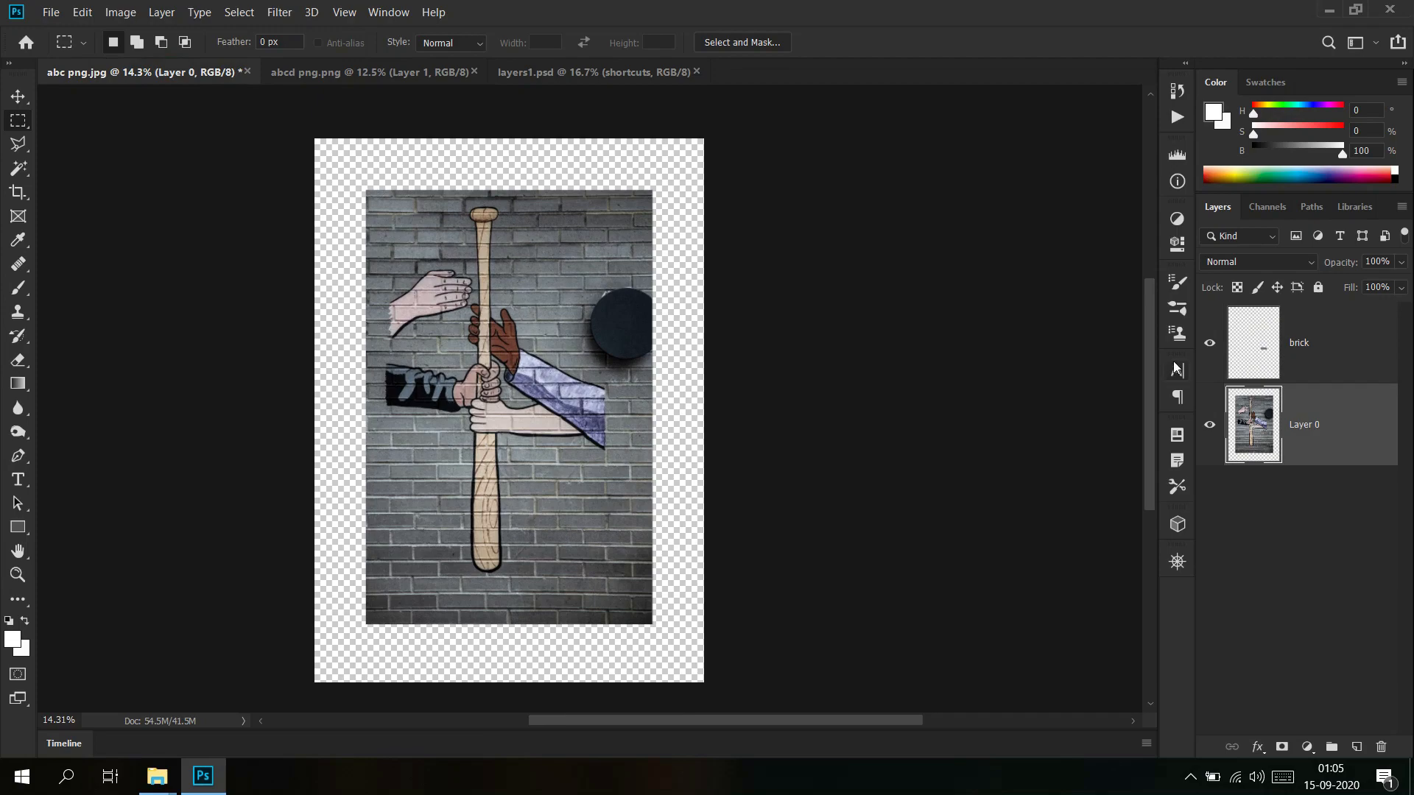
pyautogui.click(1209, 342)
pyautogui.scroll(6, 601, 482)
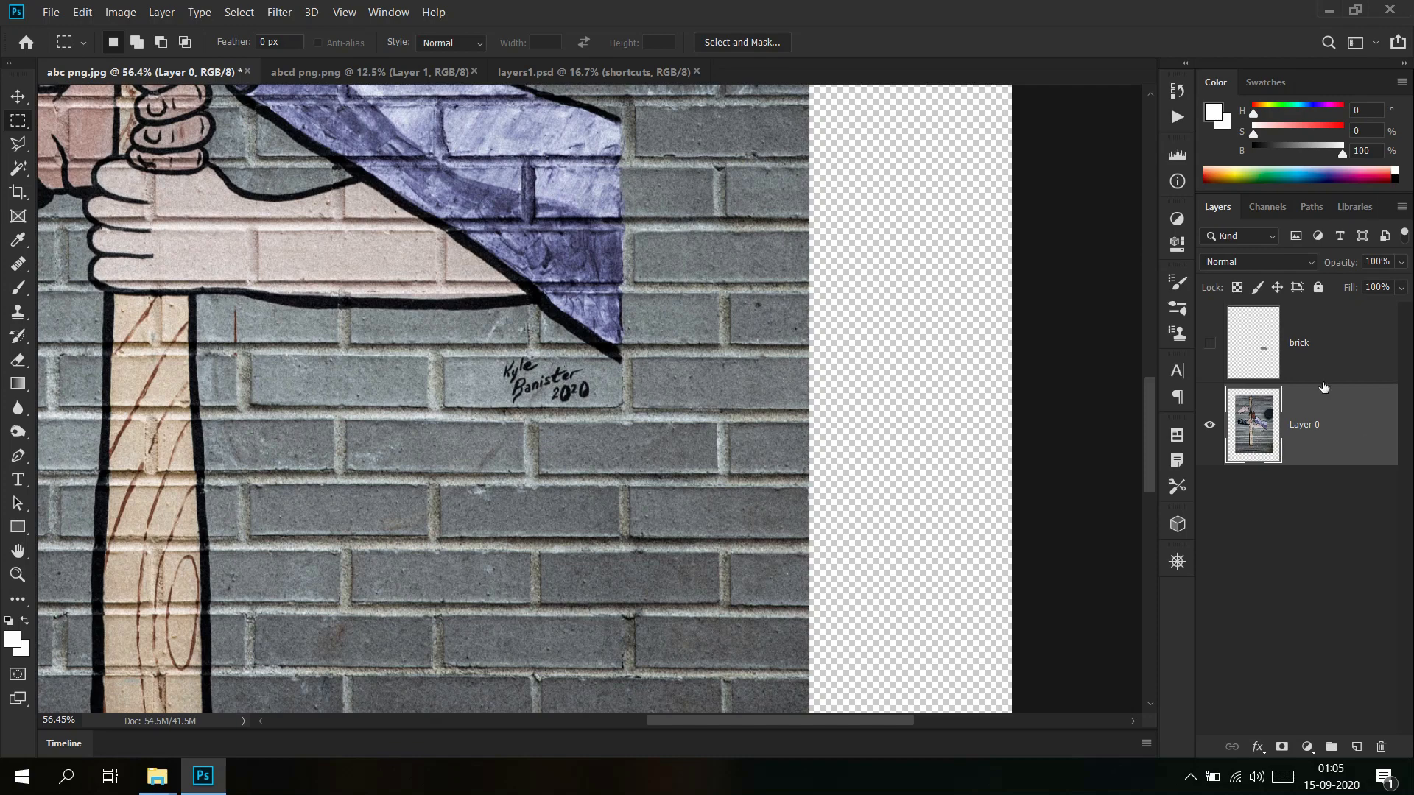
pyautogui.click(1209, 343)
pyautogui.click(1210, 426)
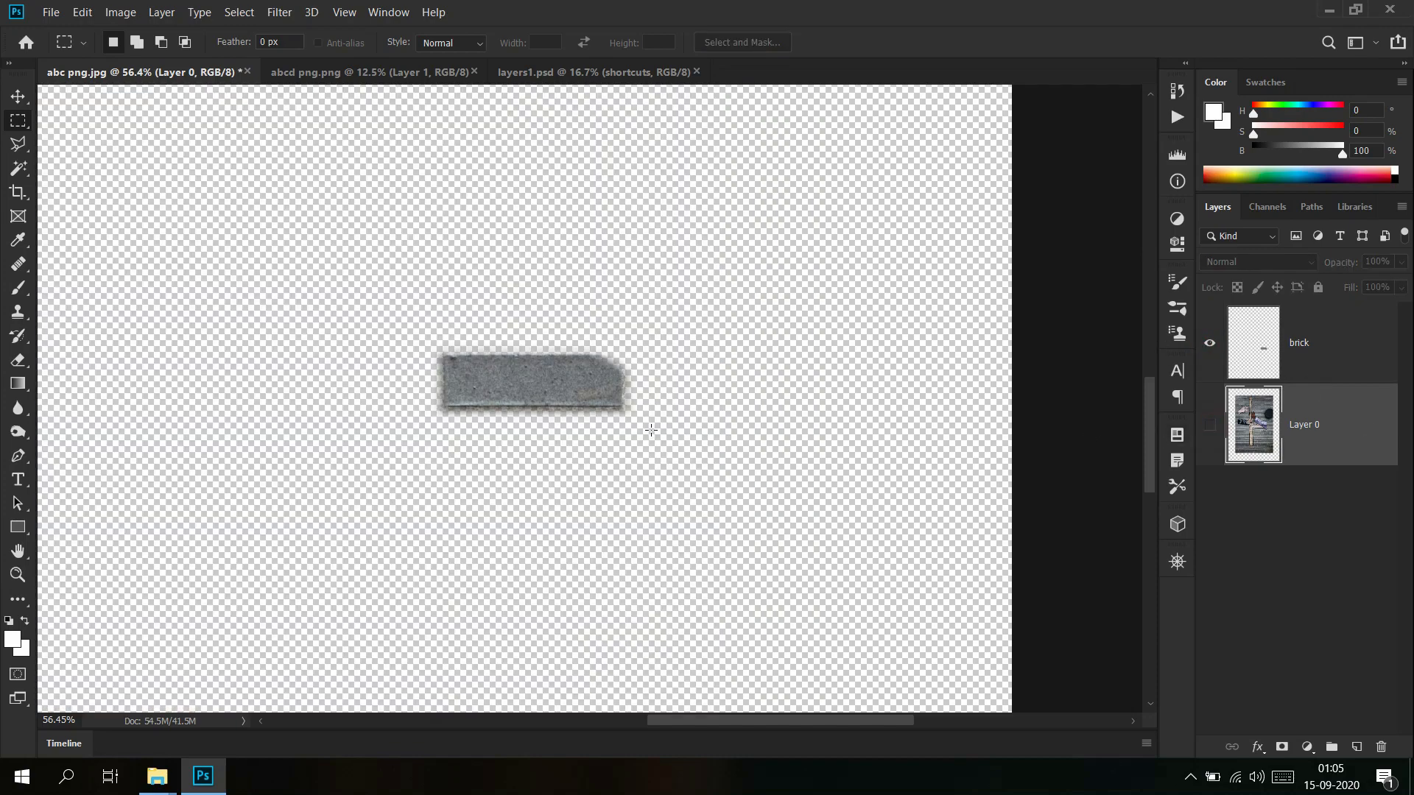
pyautogui.click(1209, 425)
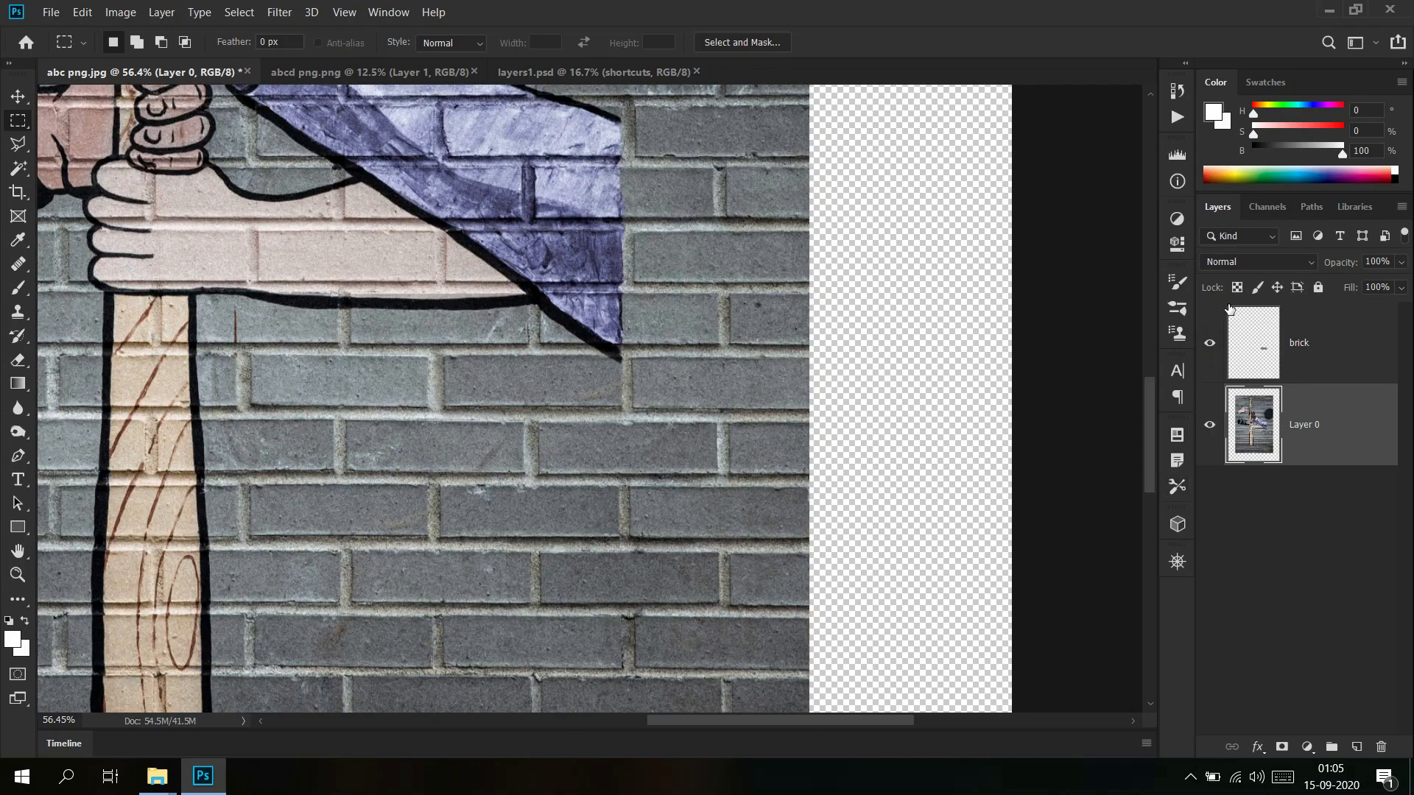
# Examine the whole abc png.jpg document and compare its transparent border and image with the single-layer abcd png.png
pyautogui.scroll(-5, 544, 442)
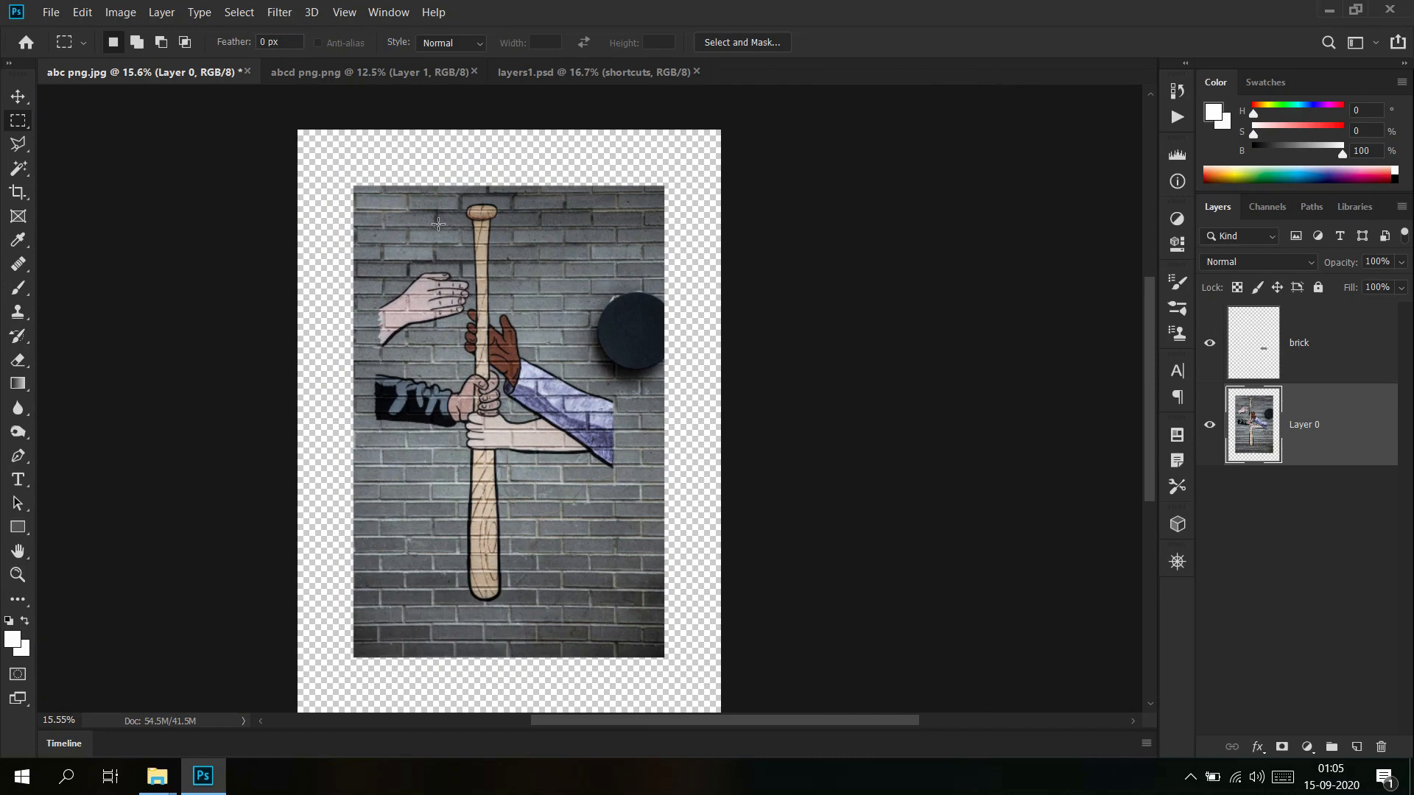
pyautogui.click(369, 74)
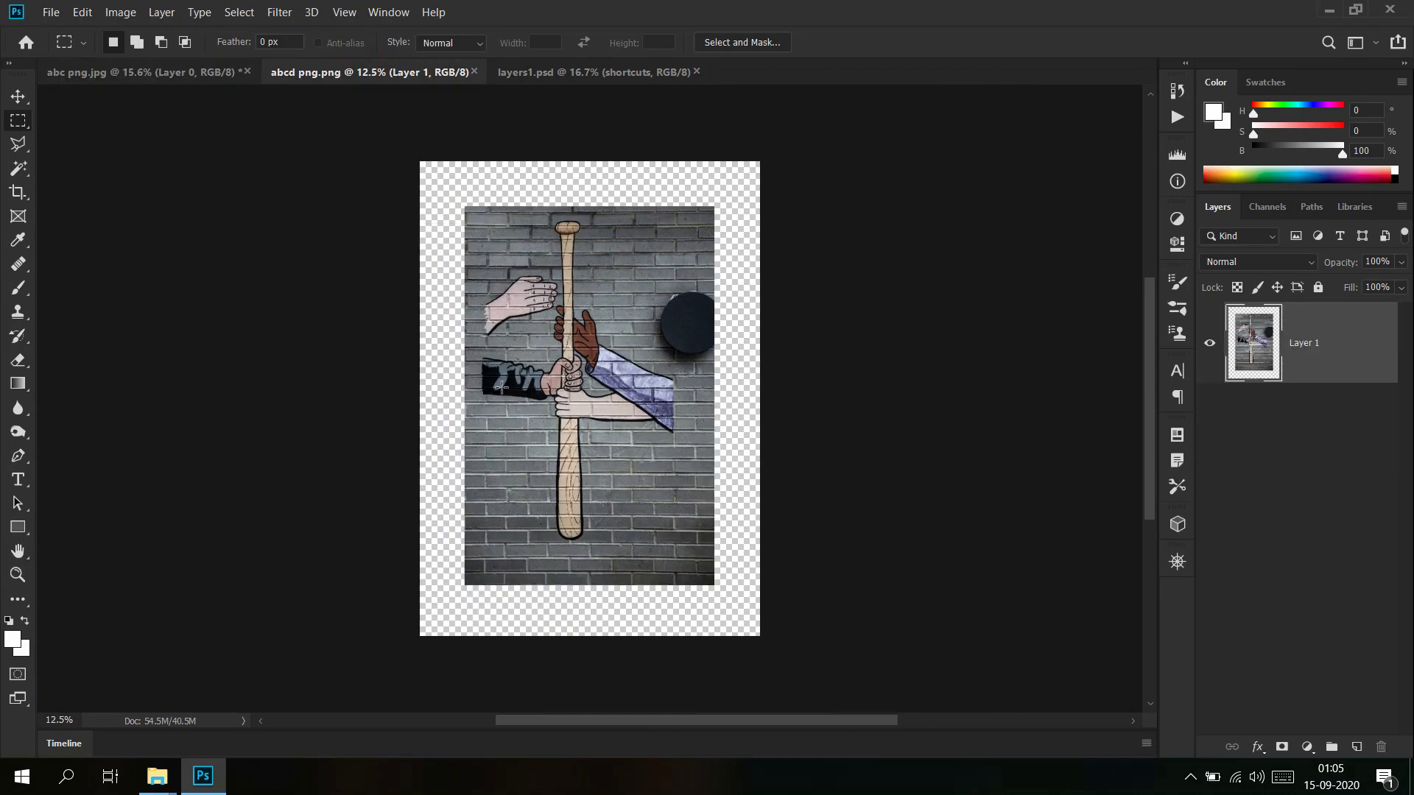
pyautogui.moveTo(648, 427); pyautogui.dragTo(741, 439)
pyautogui.moveTo(644, 526); pyautogui.dragTo(584, 473)
pyautogui.moveTo(736, 466); pyautogui.dragTo(650, 476)
pyautogui.moveTo(674, 373); pyautogui.dragTo(665, 389)
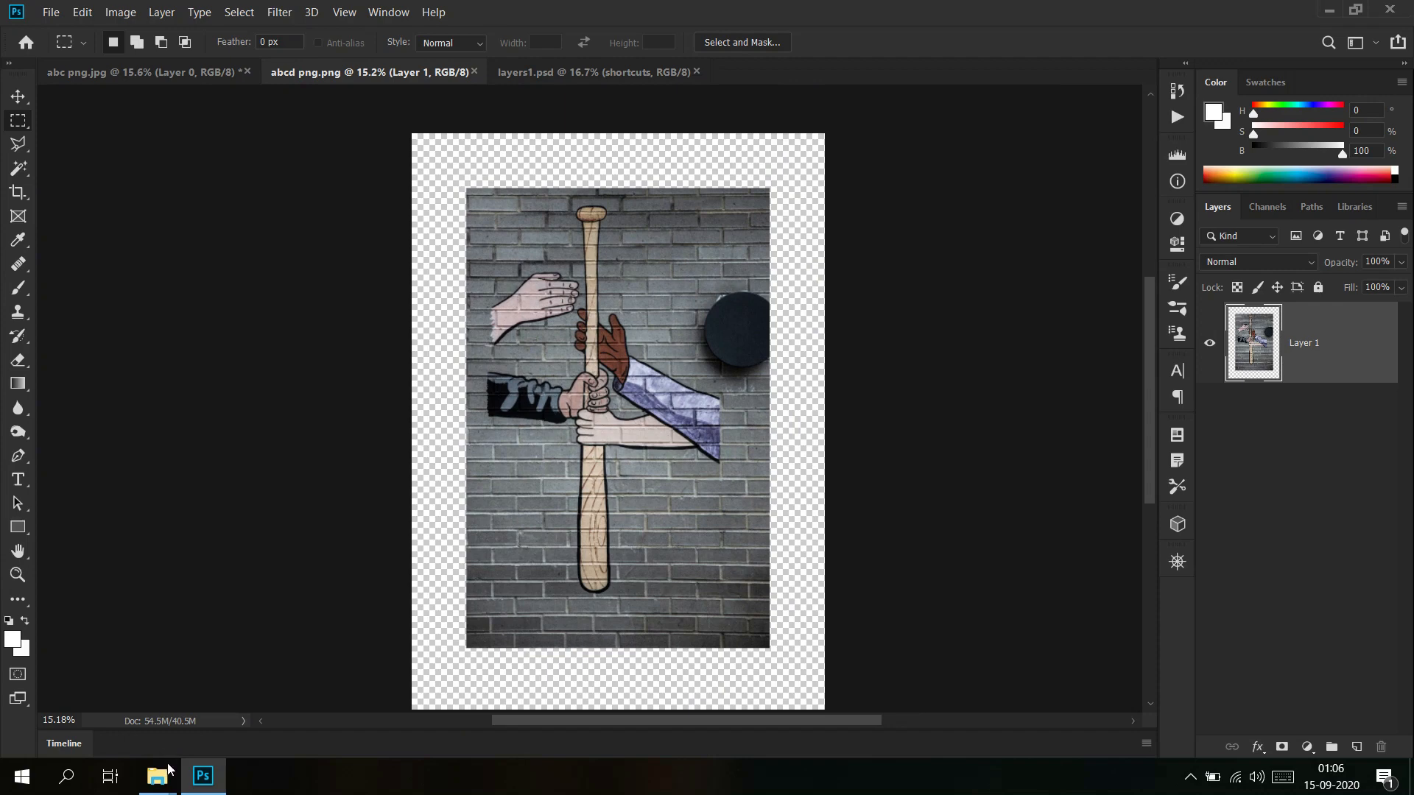
# Open the "pigeon jpg" image from the ch3 folder as a separate Photoshop document
pyautogui.moveTo(159, 777)
pyautogui.click(304, 697)
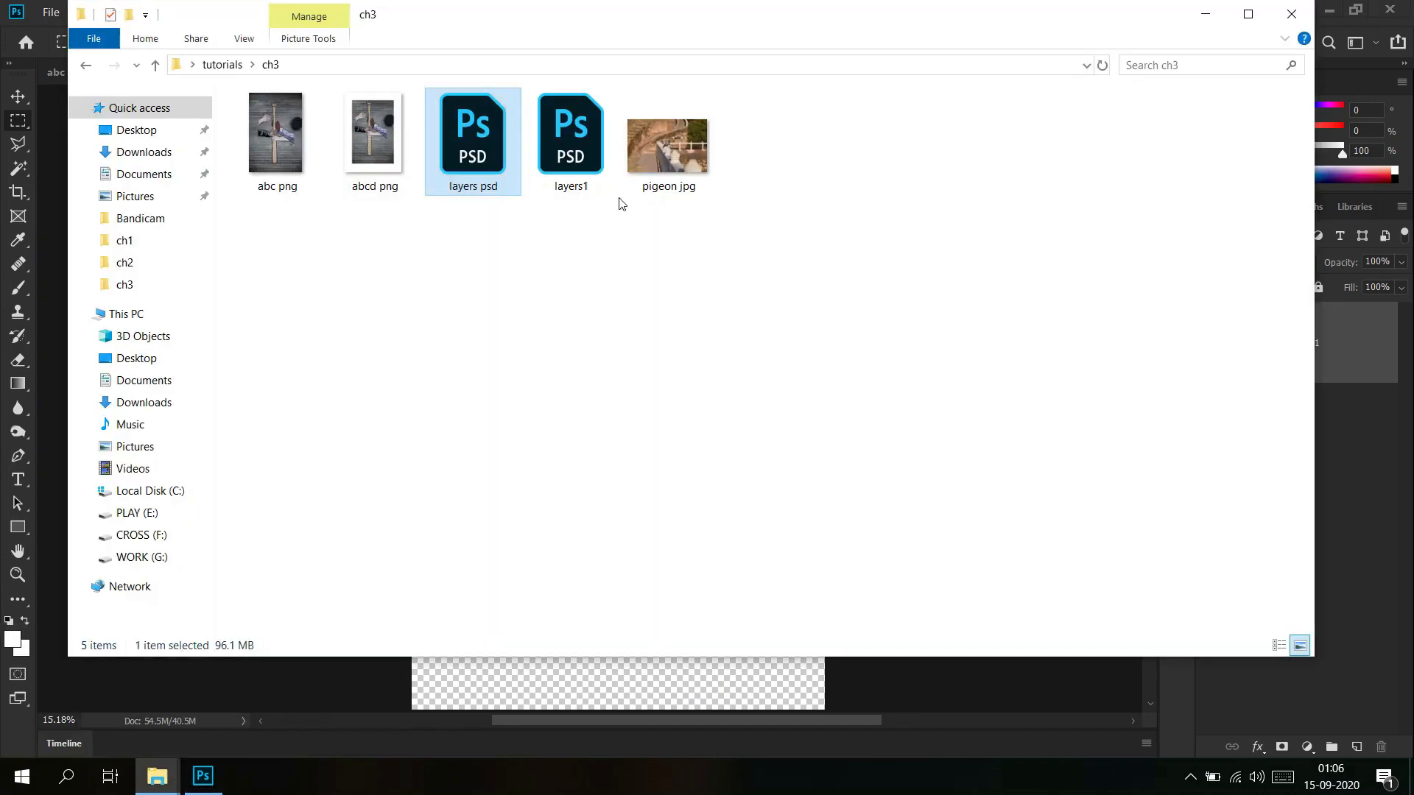
pyautogui.click(790, 9)
pyautogui.moveTo(790, 9); pyautogui.dragTo(721, 263)
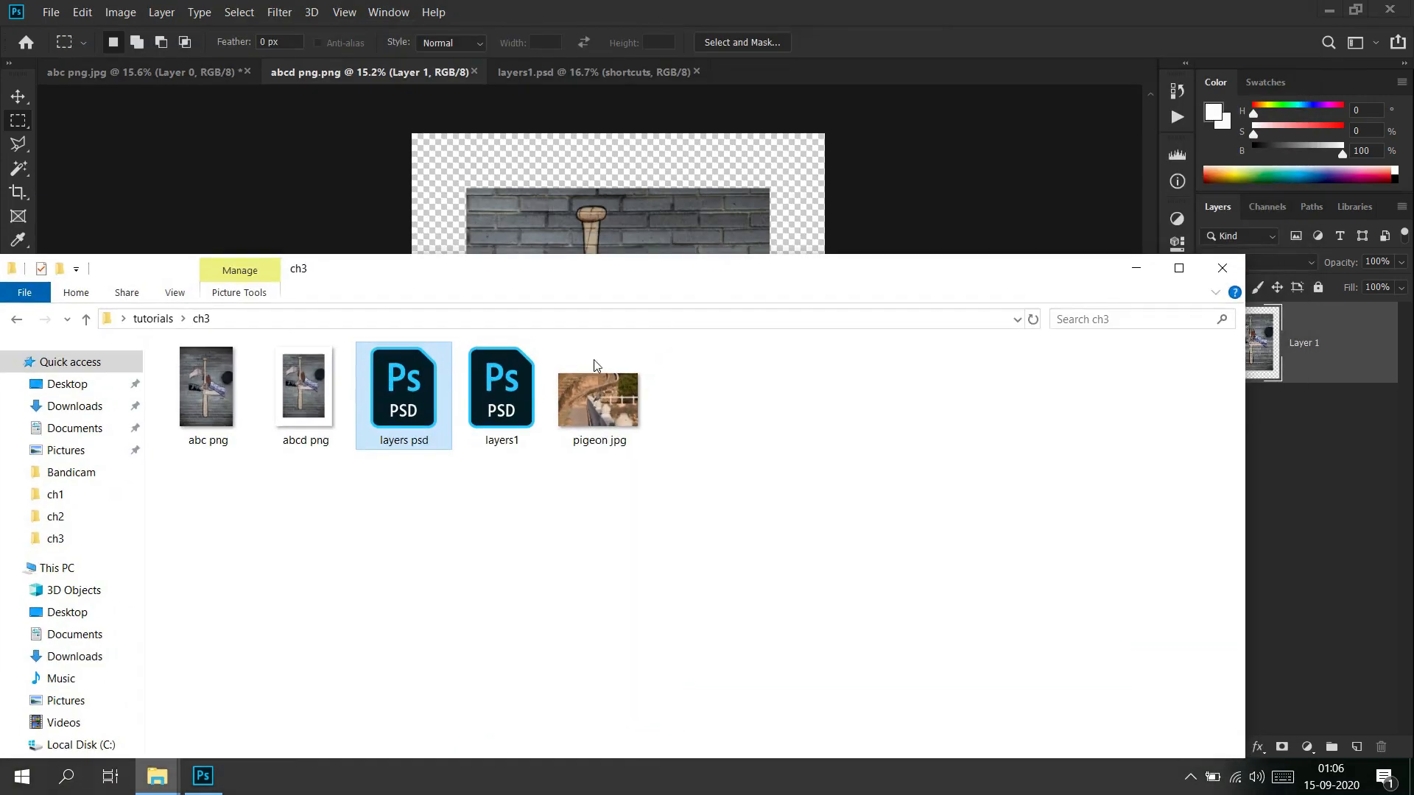
pyautogui.moveTo(600, 398); pyautogui.dragTo(772, 77)
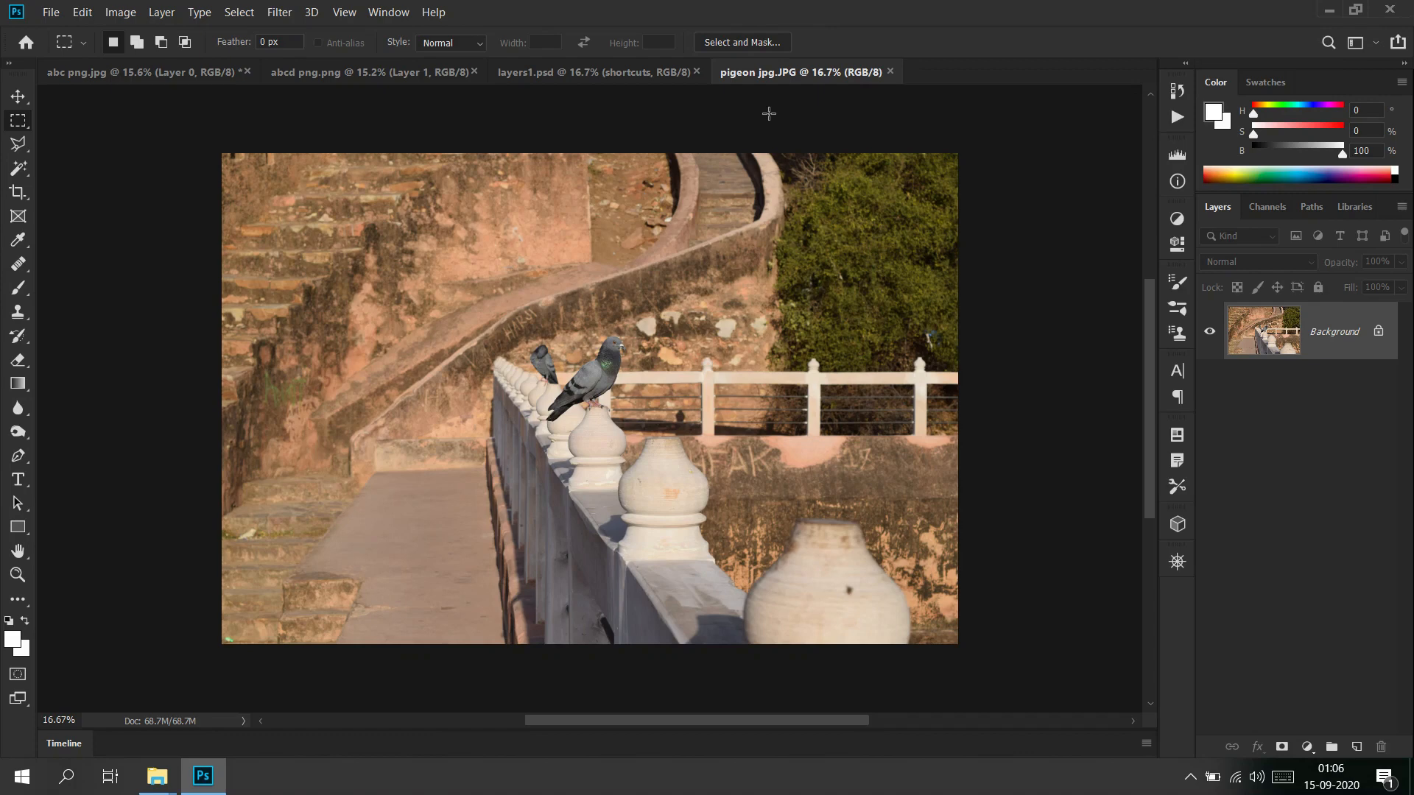
# Save the pigeon image under the new name "pigeon" as a JPEG in the ch3 folder, continuing to its JPEG options
pyautogui.click(50, 12)
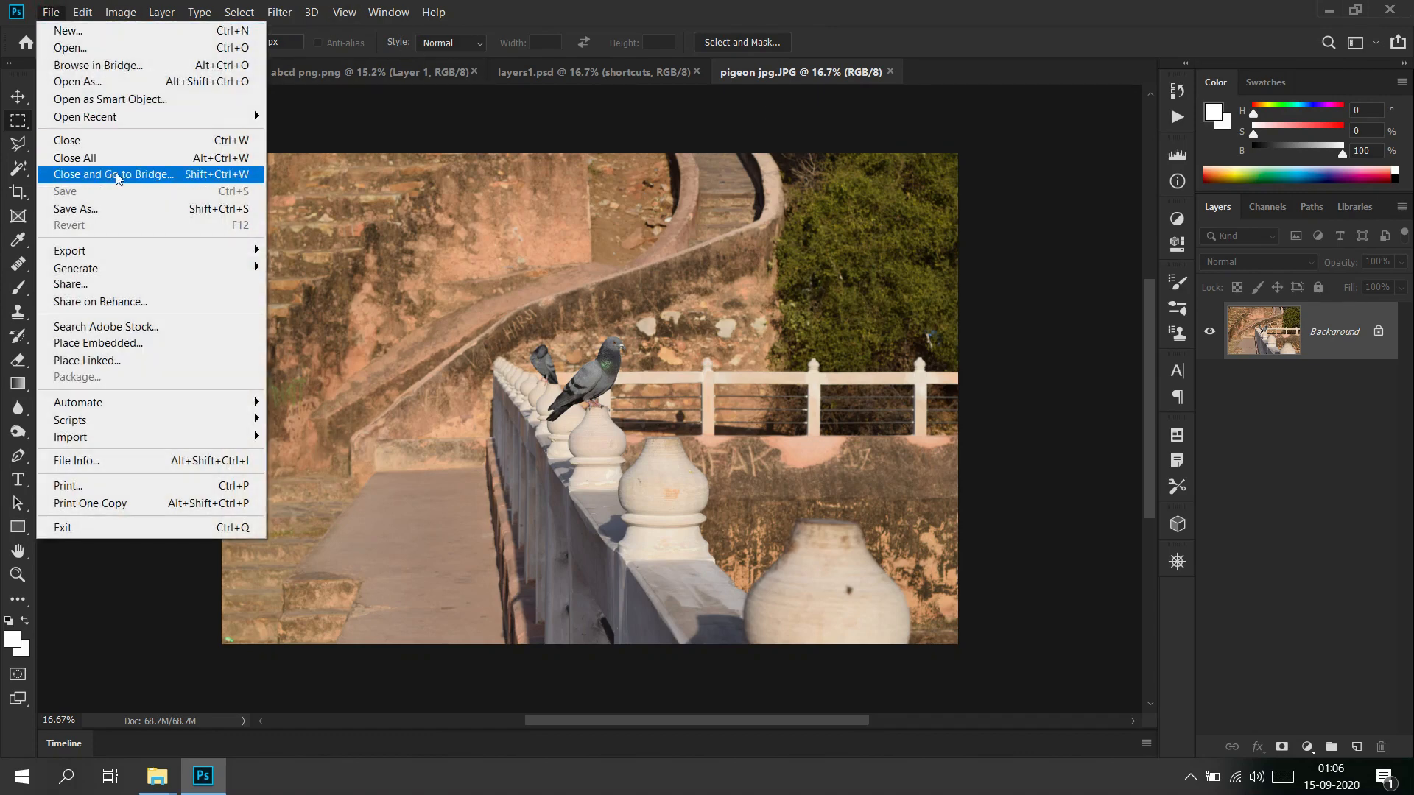
pyautogui.click(126, 206)
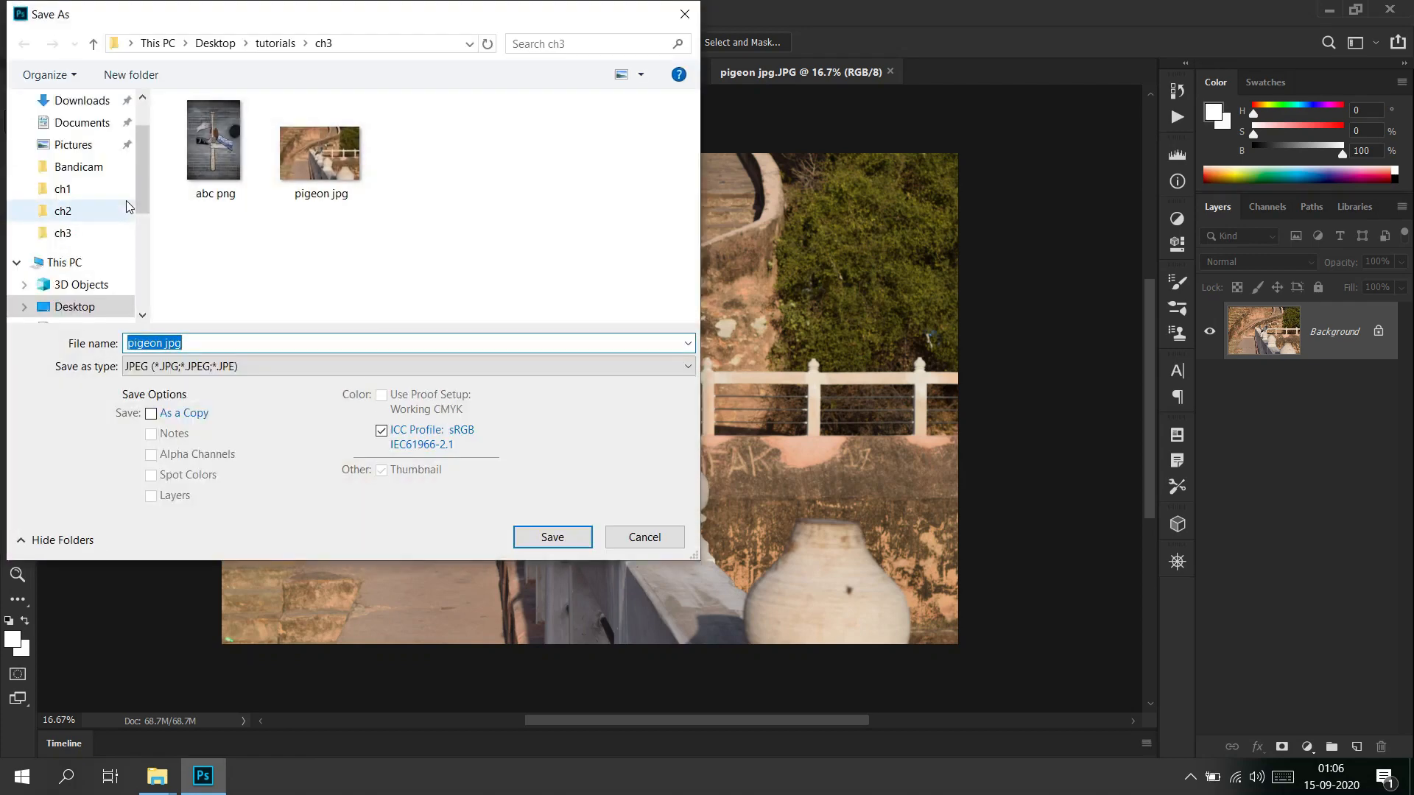
pyautogui.click(205, 339)
pyautogui.press('BackSpace')
pyautogui.press('BackSpace')
pyautogui.press('BackSpace')
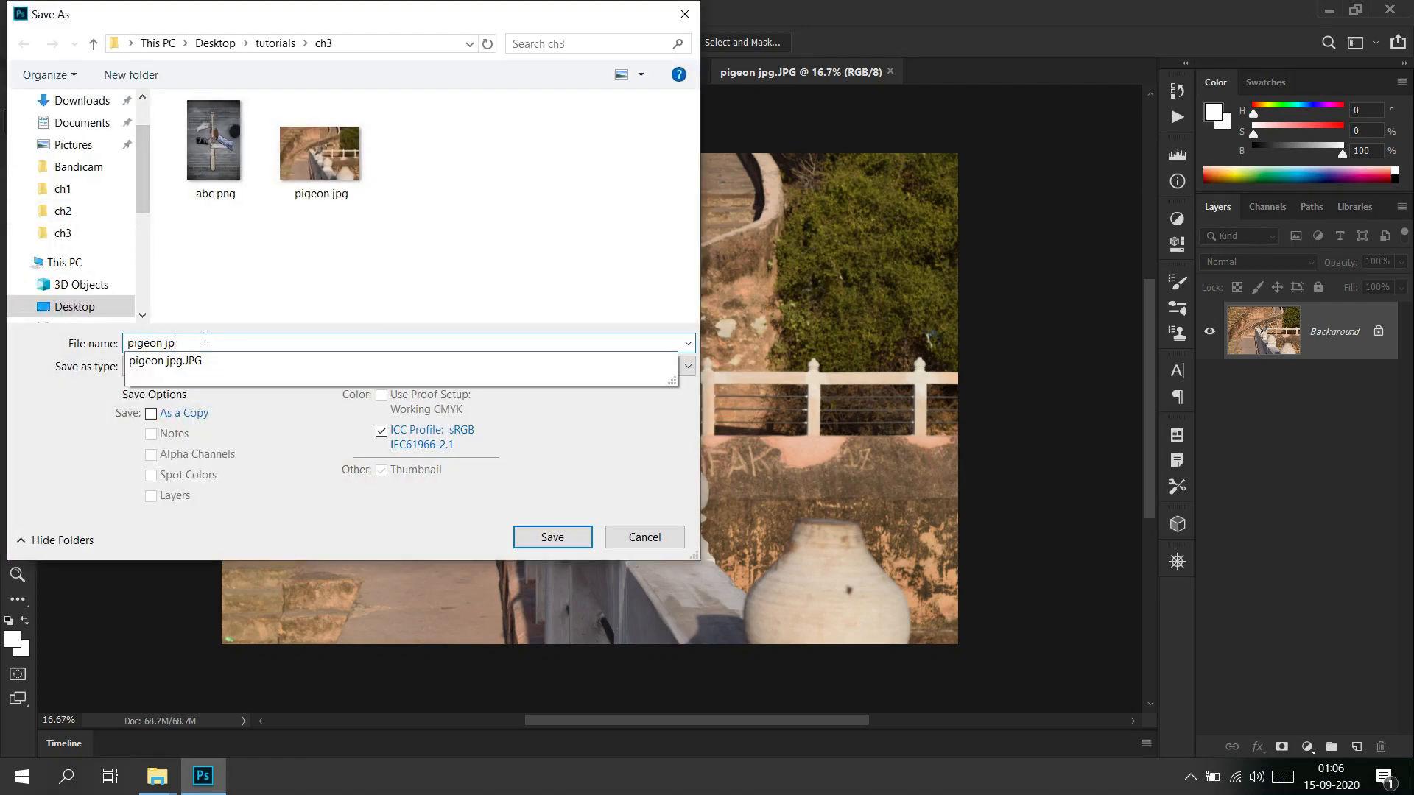
pyautogui.click(296, 476)
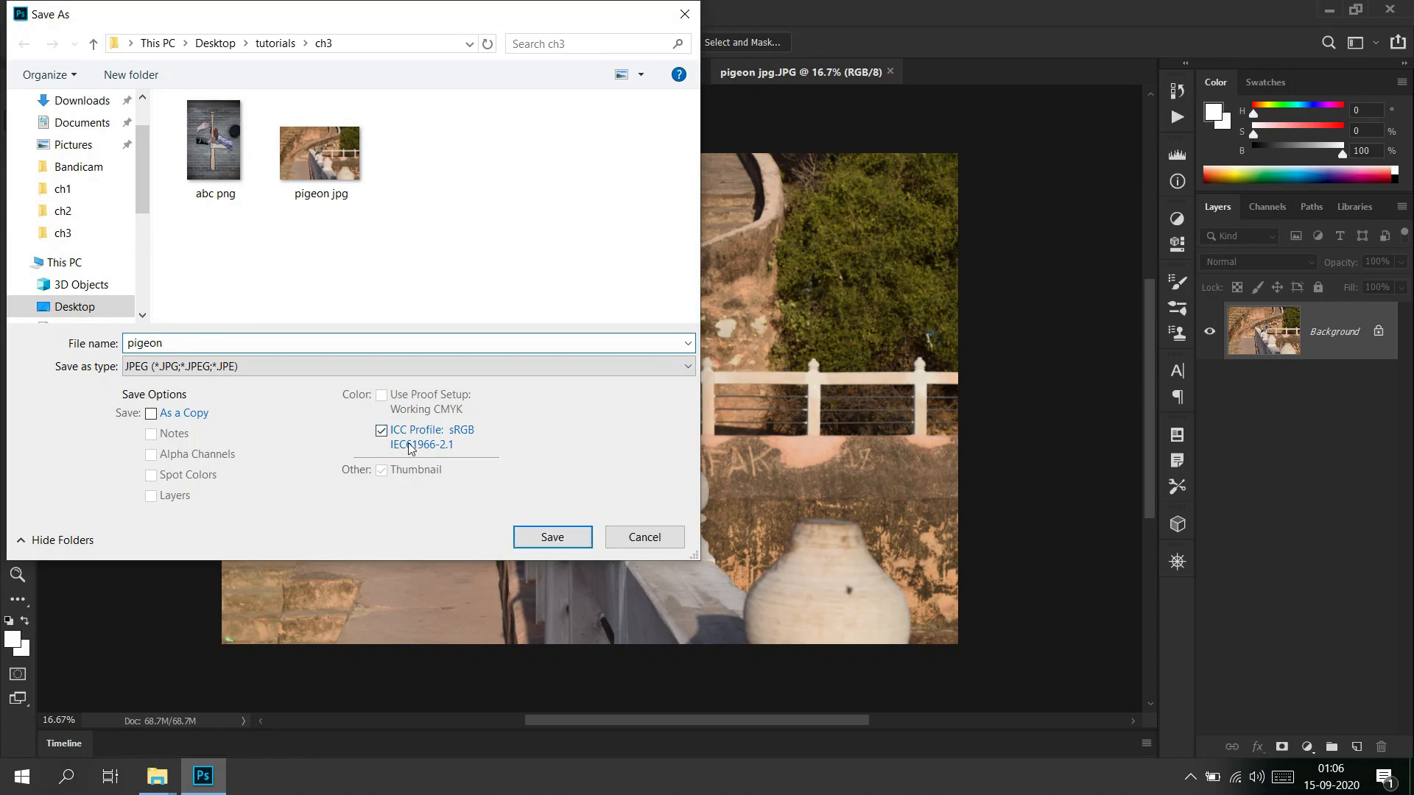
pyautogui.click(543, 527)
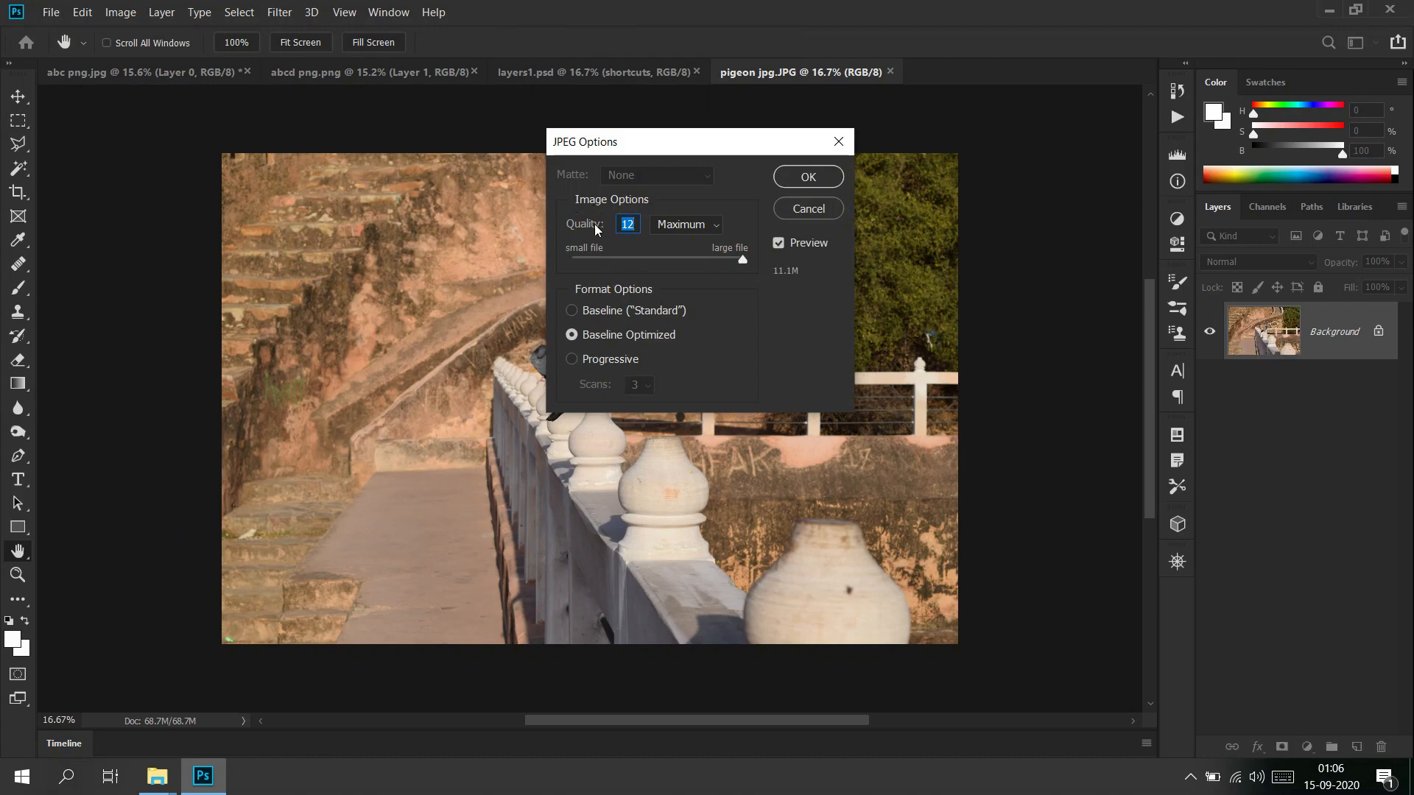
# Try a different JPEG quality preset, return the quality to 12, and move the JPEG Options dialog off the pigeons
pyautogui.click(689, 225)
pyautogui.click(695, 237)
pyautogui.moveTo(613, 259); pyautogui.dragTo(801, 261)
pyautogui.moveTo(707, 142); pyautogui.dragTo(1159, 185)
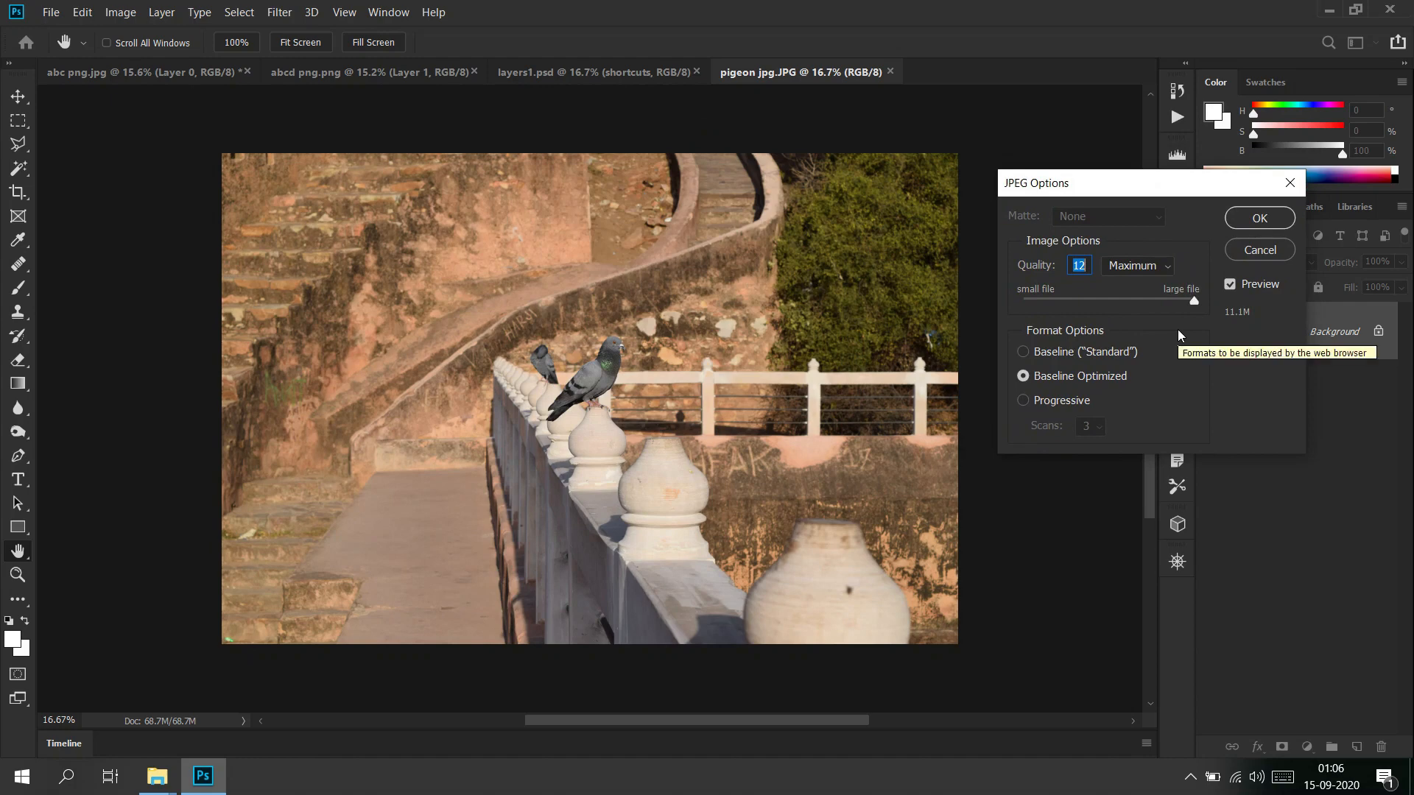
# Lower the JPEG quality to 0 and inspect the compression preview on the pigeon up close and at 100%
pyautogui.click(1185, 303)
pyautogui.moveTo(1185, 303); pyautogui.dragTo(1006, 325)
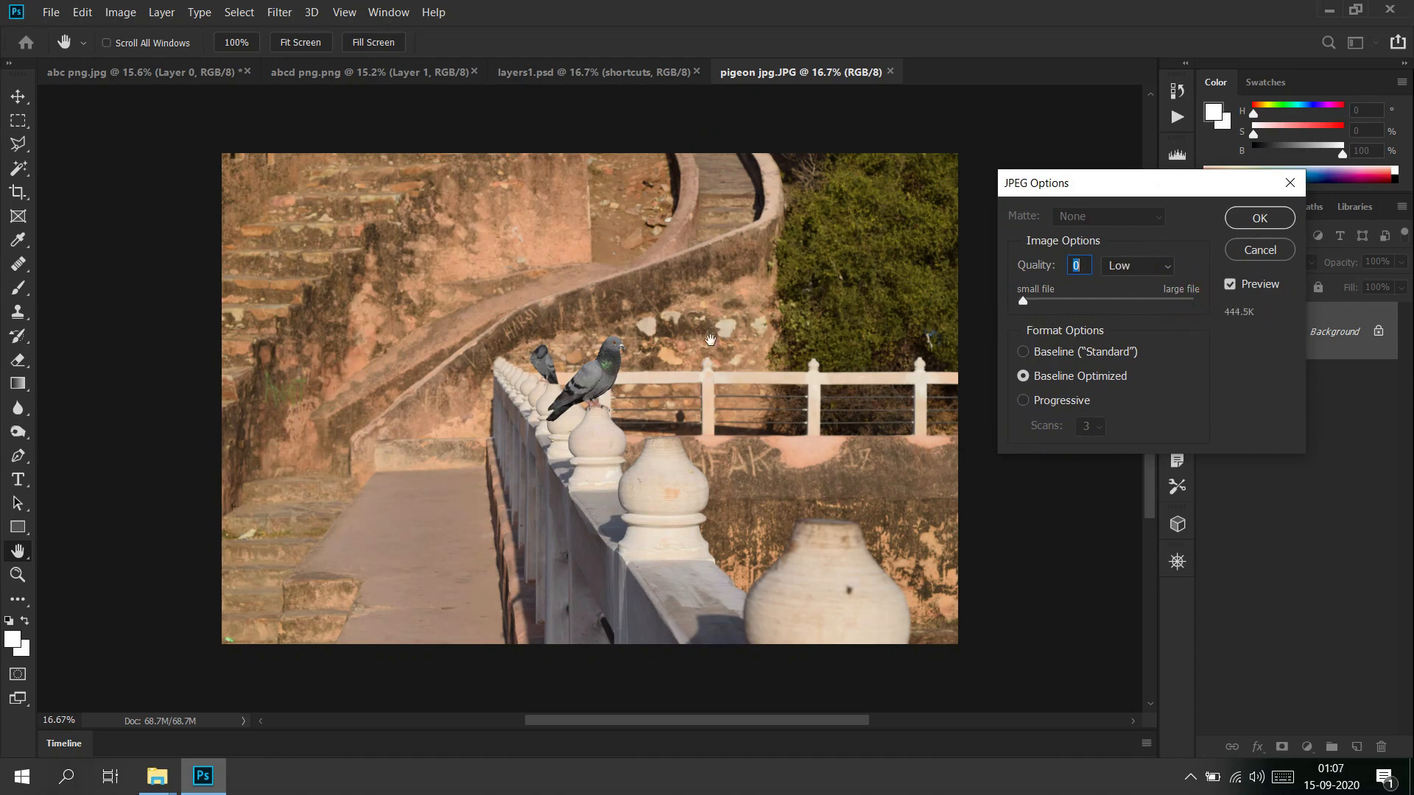
pyautogui.scroll(10, 607, 382)
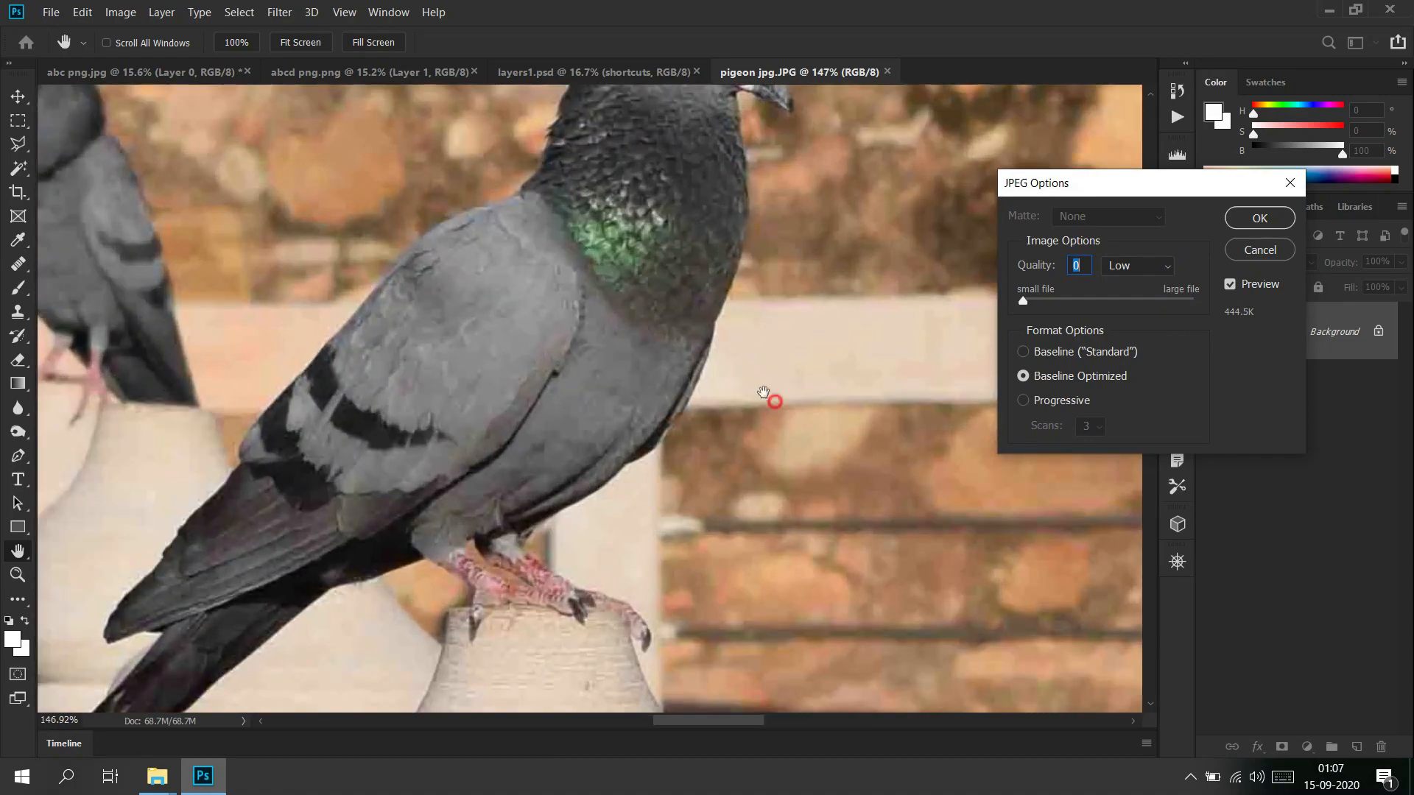
pyautogui.scroll(7, 767, 398)
pyautogui.scroll(5, 573, 409)
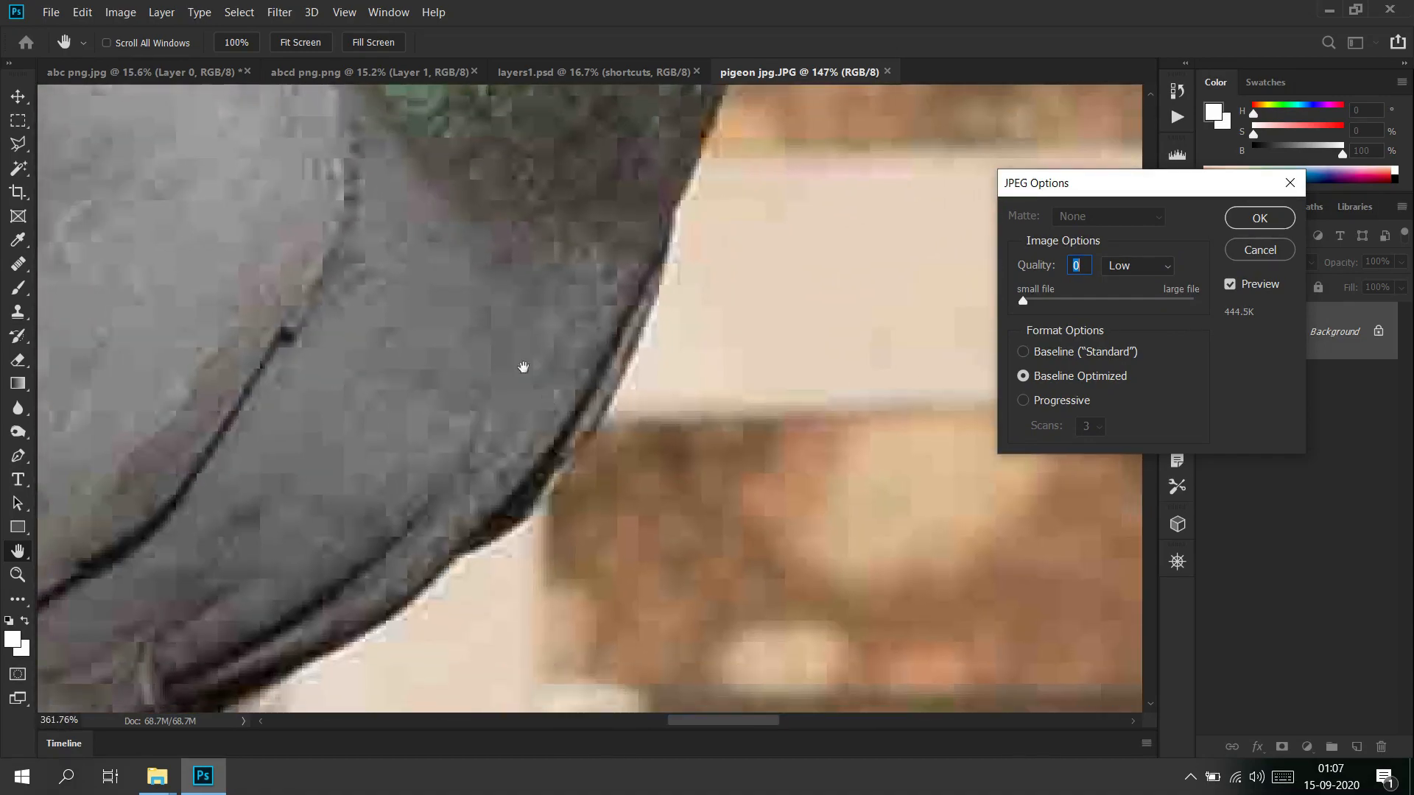
pyautogui.scroll(-6, 500, 314)
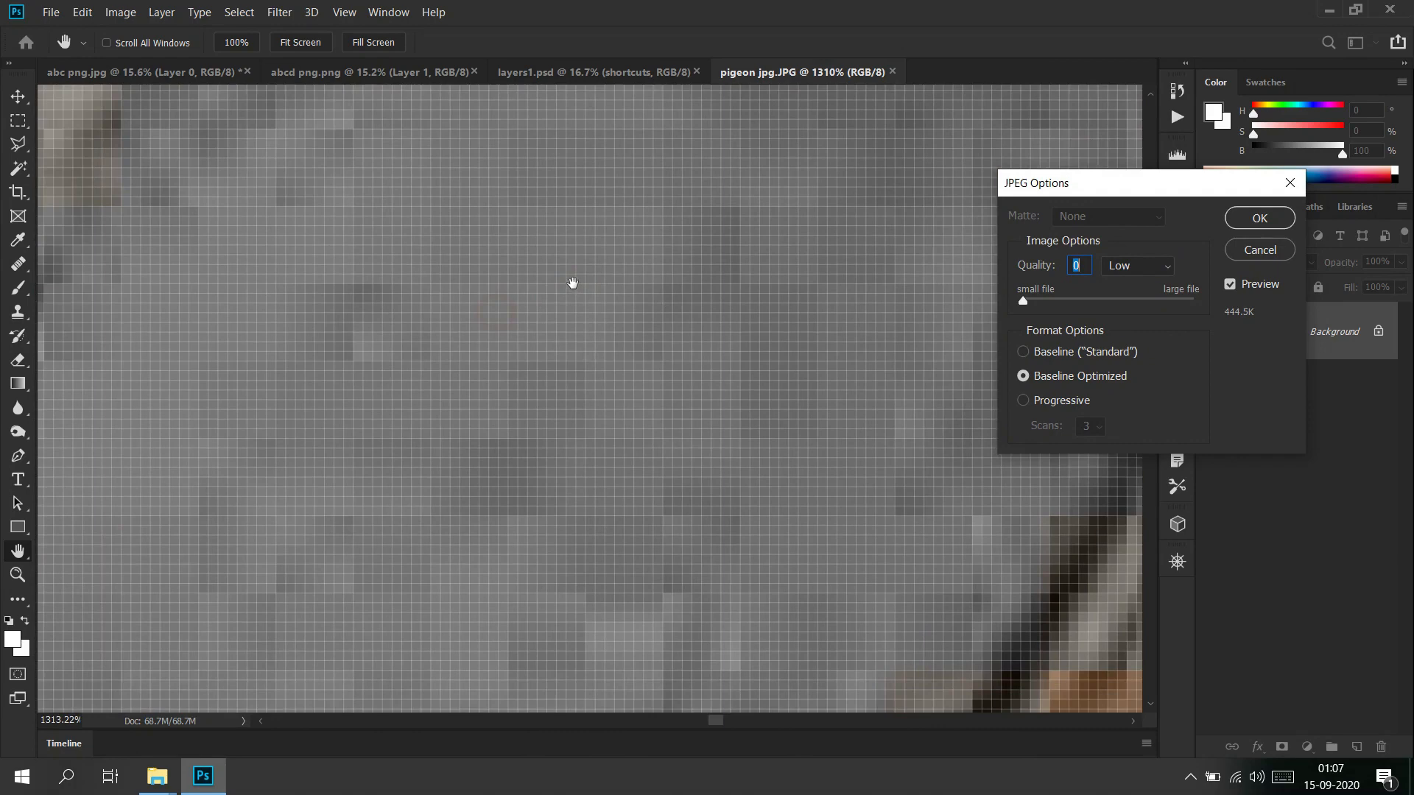
pyautogui.scroll(-3, 646, 299)
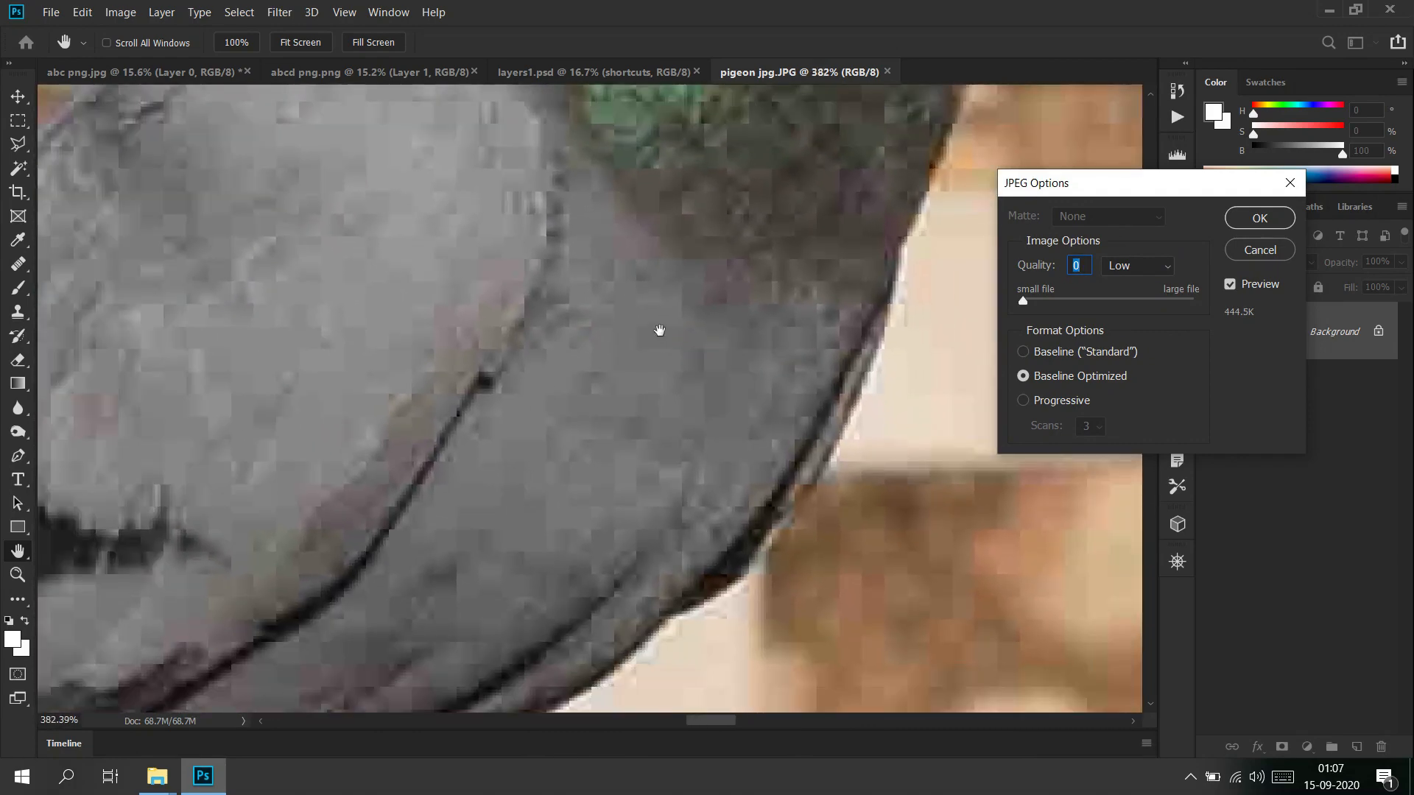
pyautogui.hotkey('ctrl', '1')
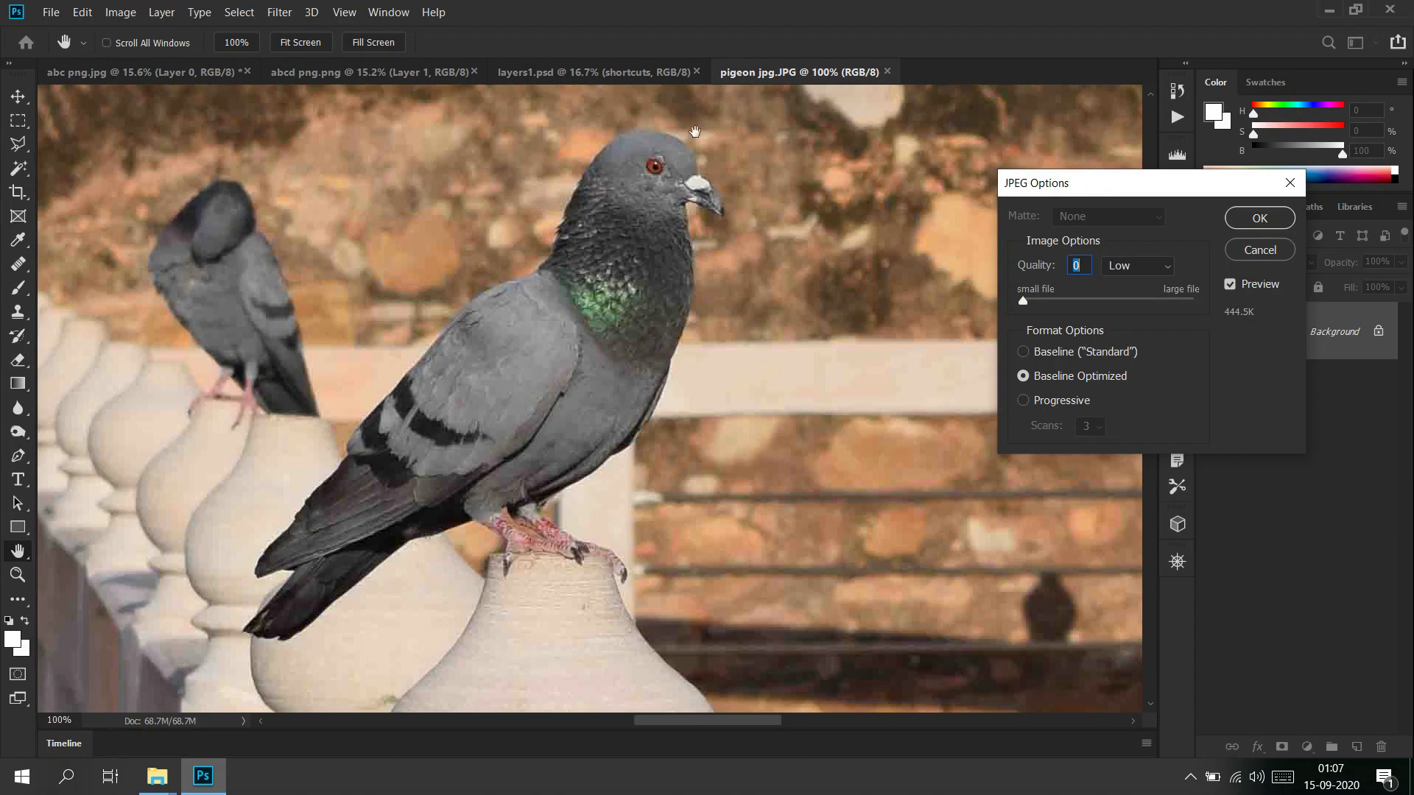
# Compare the pigeon's feather detail up close at JPEG quality 12 and quality 0
pyautogui.moveTo(1023, 304); pyautogui.dragTo(1297, 307)
pyautogui.moveTo(588, 384); pyautogui.dragTo(620, 409)
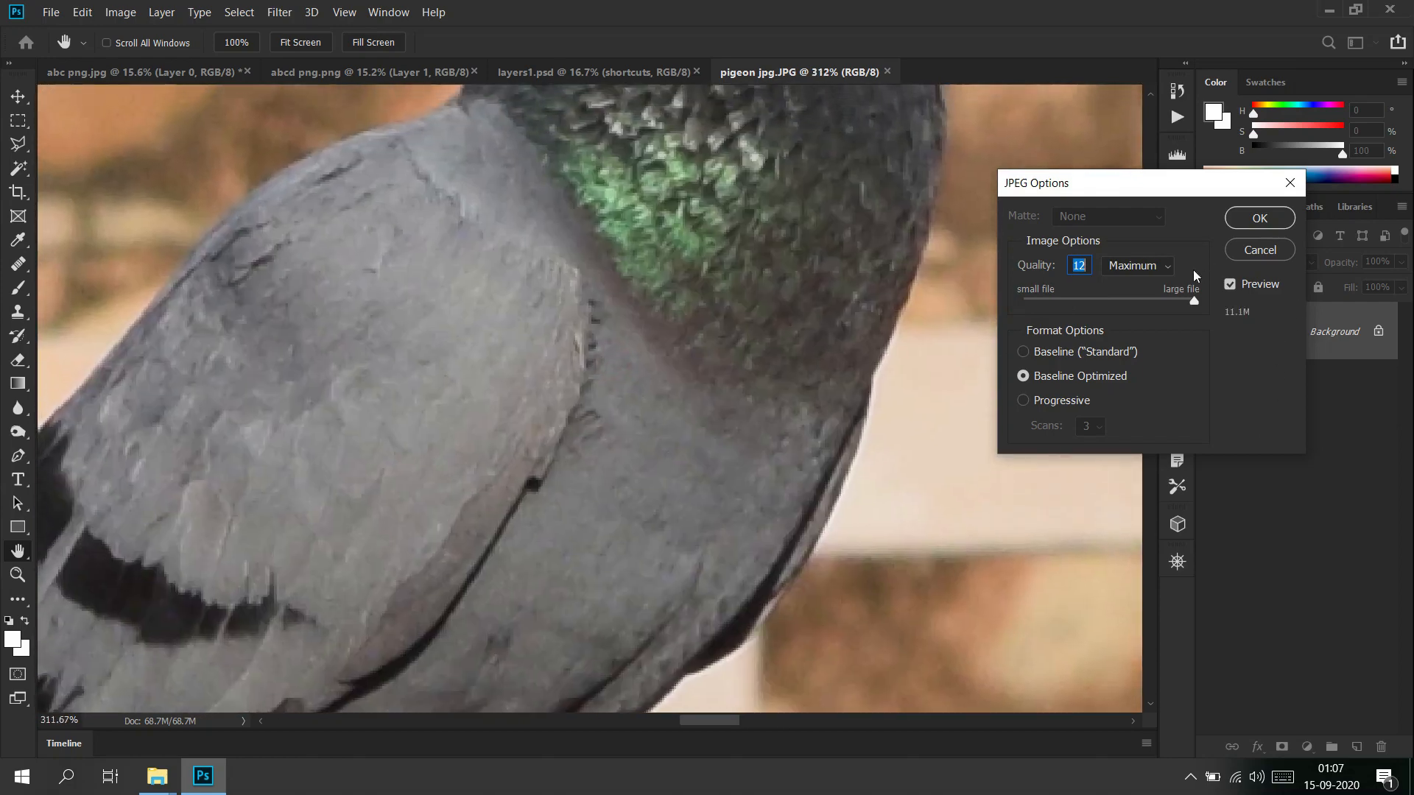
pyautogui.moveTo(1194, 304); pyautogui.dragTo(994, 332)
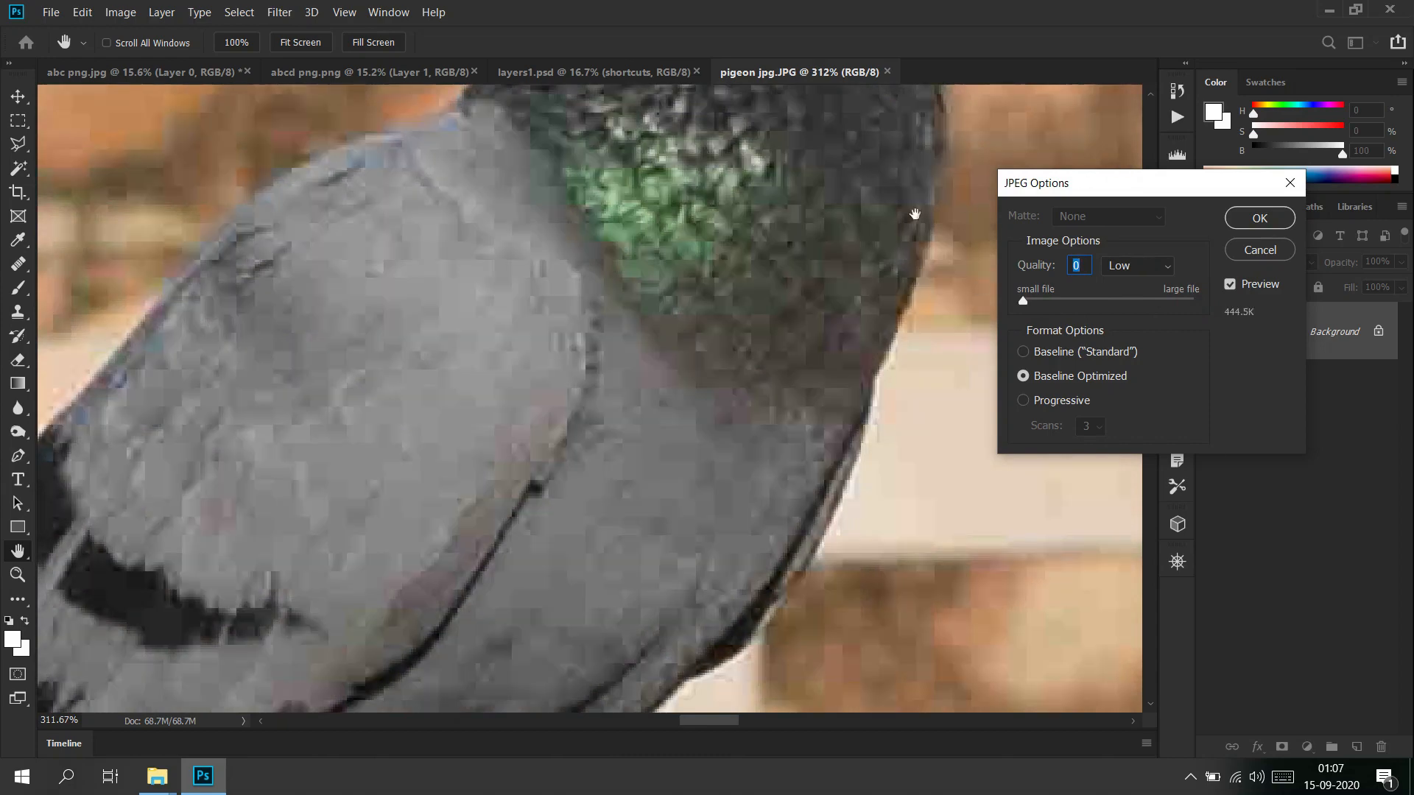
# Set the JPEG quality to 12 (Maximum) with the Baseline Optimized format and save the pigeon file
pyautogui.moveTo(1032, 300); pyautogui.dragTo(1260, 289)
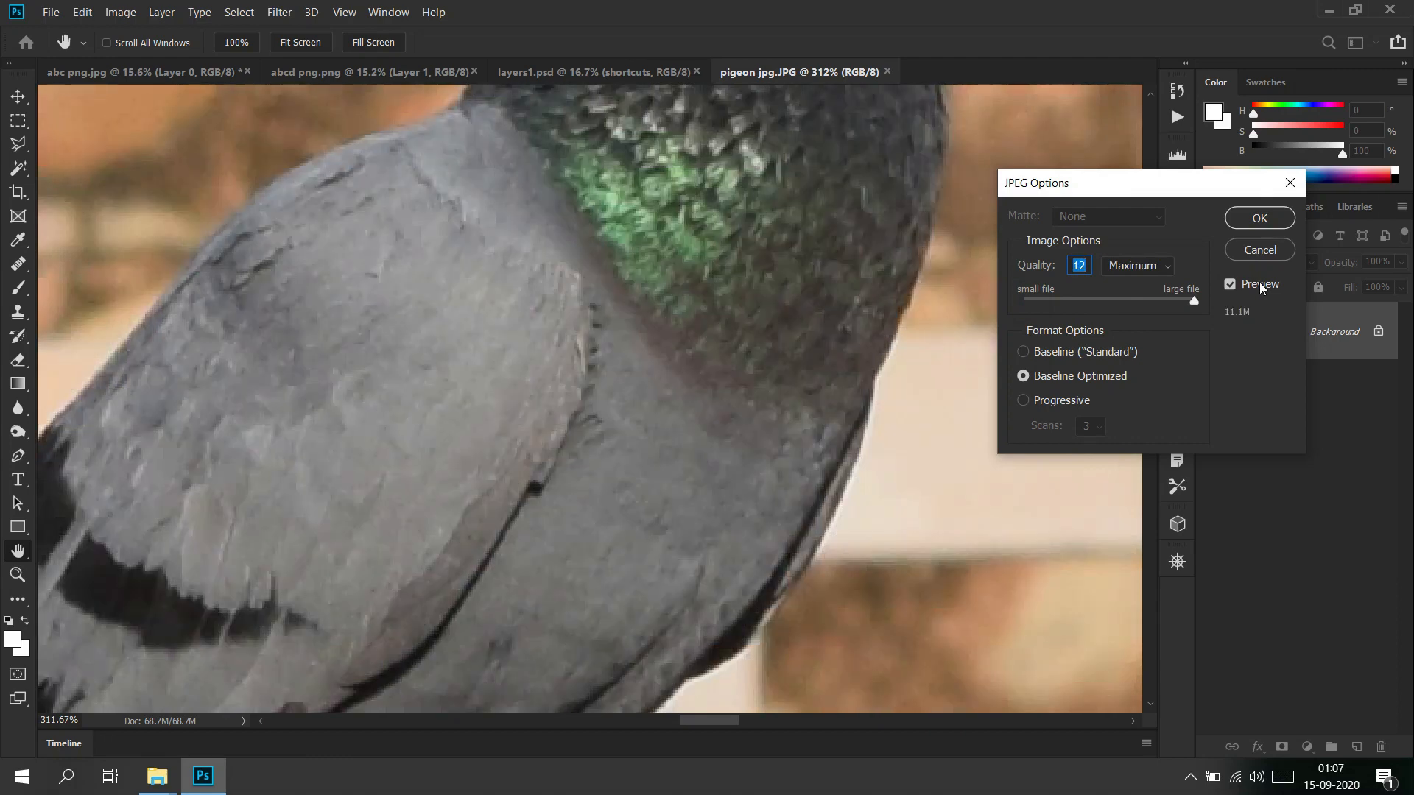
pyautogui.click(1065, 353)
pyautogui.click(1085, 377)
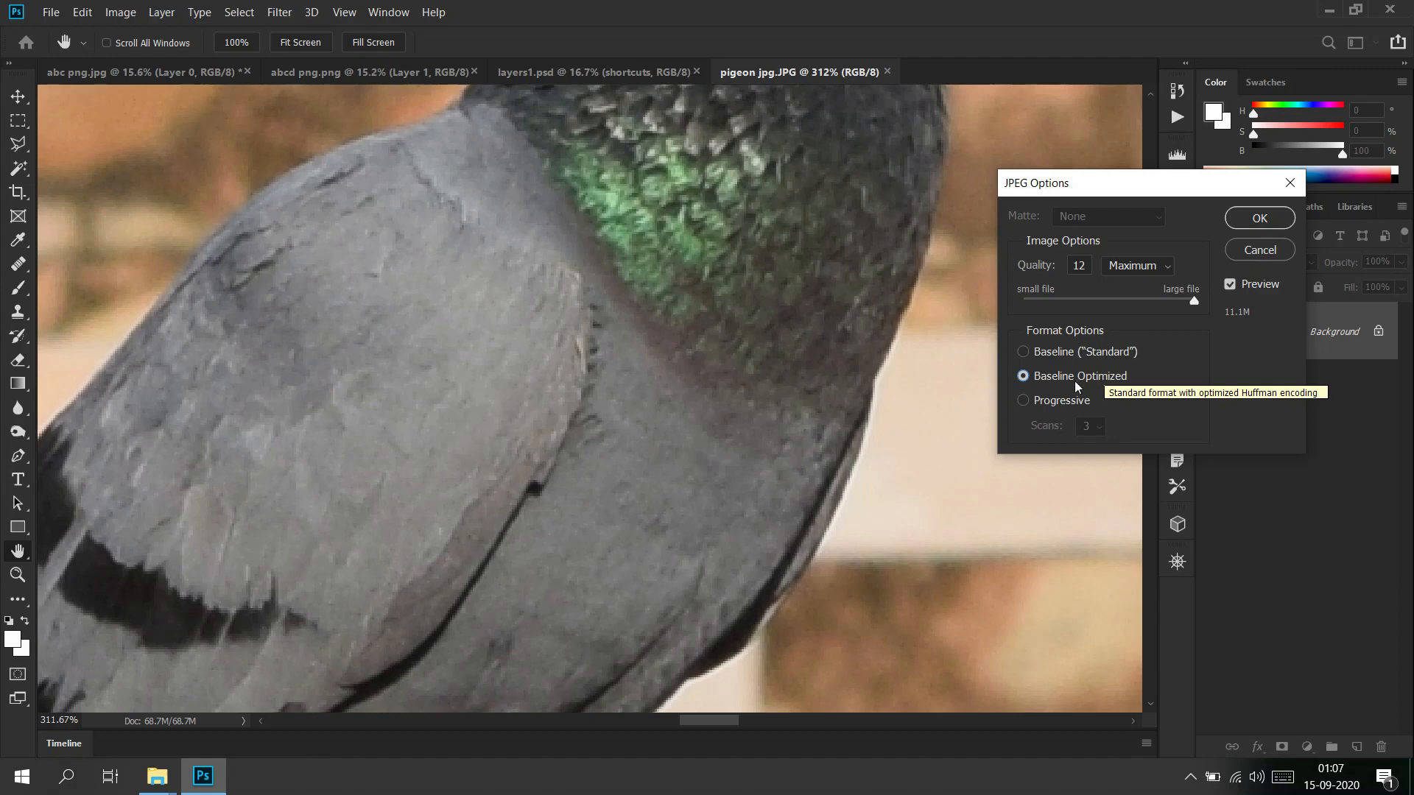
pyautogui.click(1235, 224)
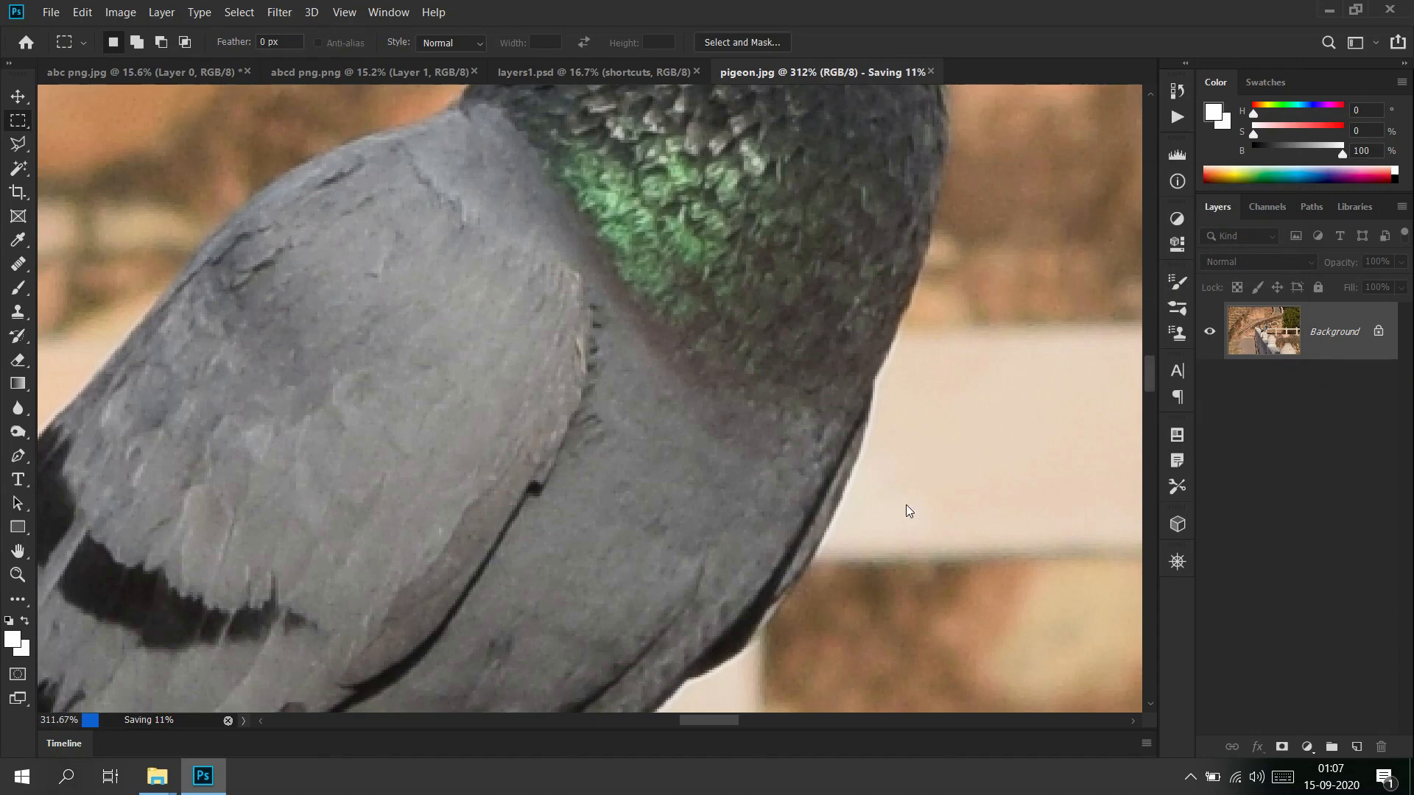